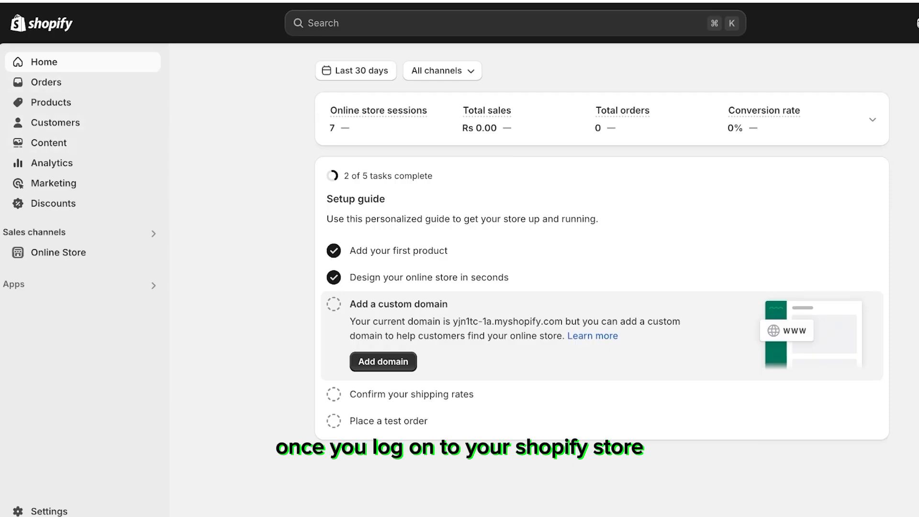
Step: Open the general shipping profile in Shipping and delivery settings and delete the Domestic Pakistan shipping zone
click(14, 285)
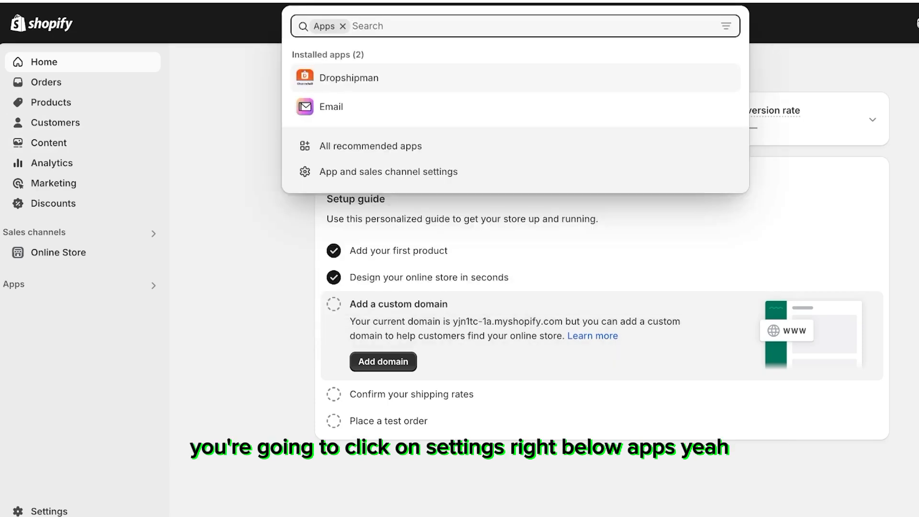
key(Escape)
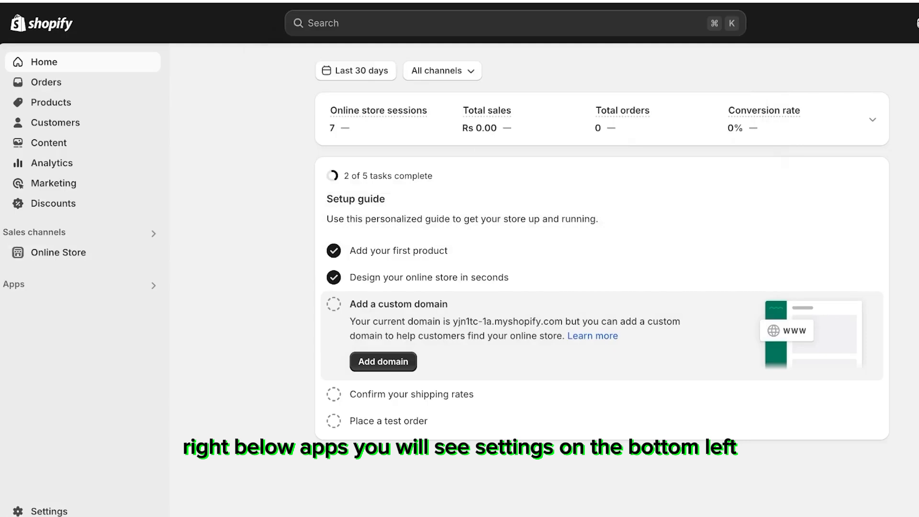
click(49, 512)
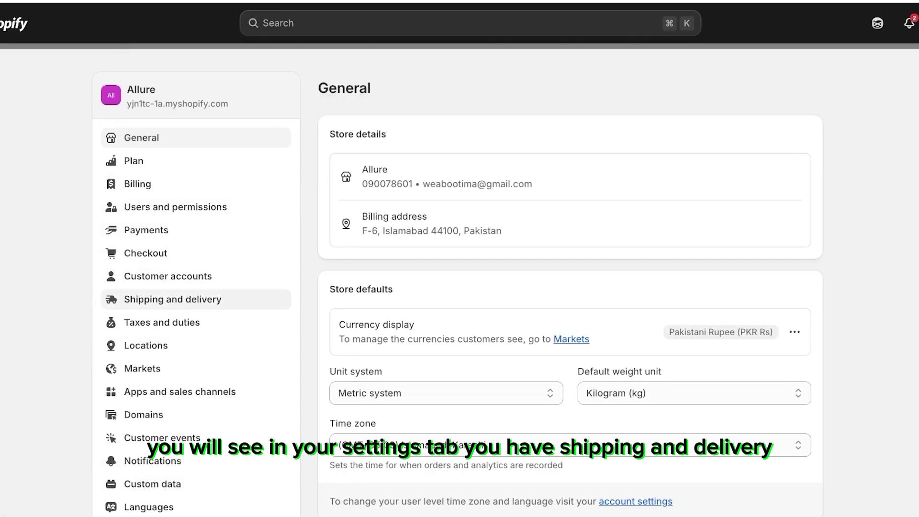
click(172, 300)
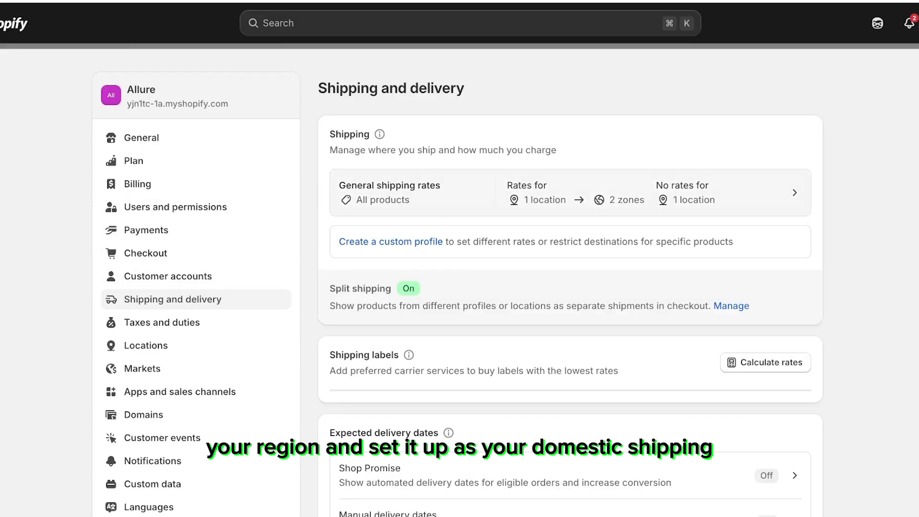
click(570, 193)
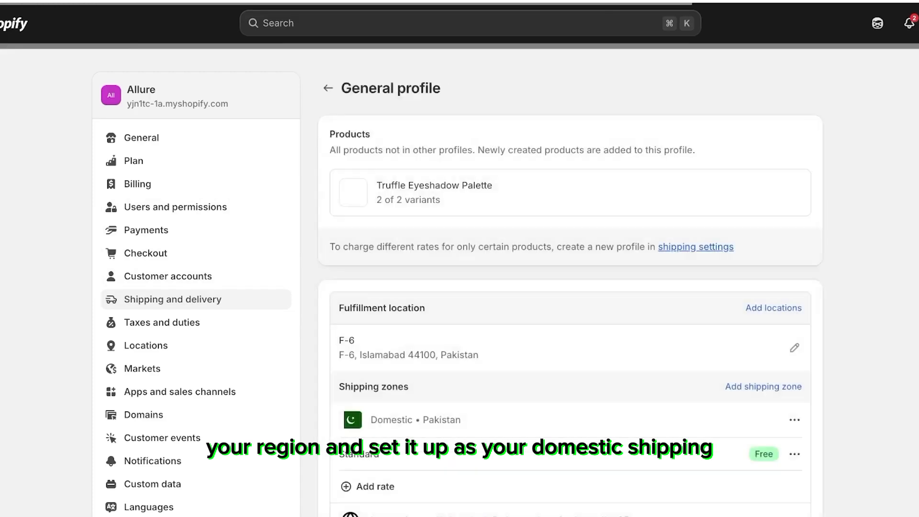
scroll(459, 282, down, 3)
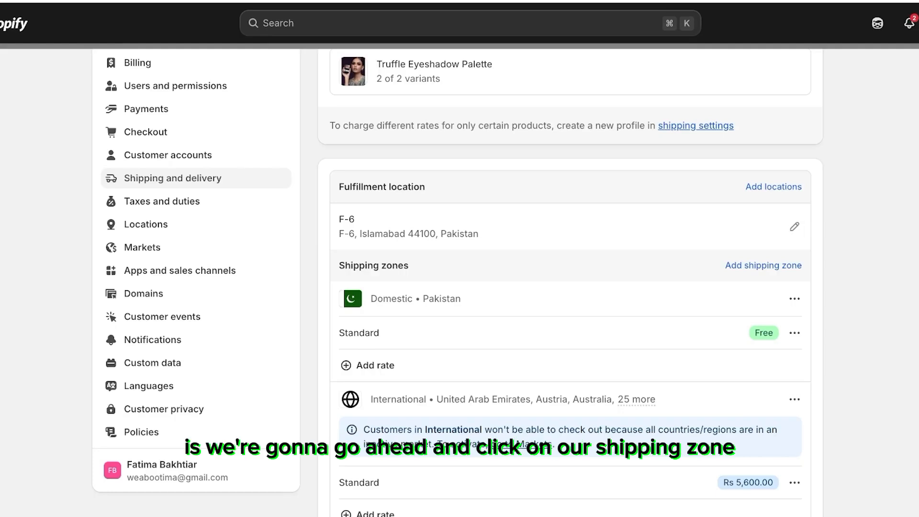
scroll(764, 265, down, 1)
click(795, 291)
click(765, 343)
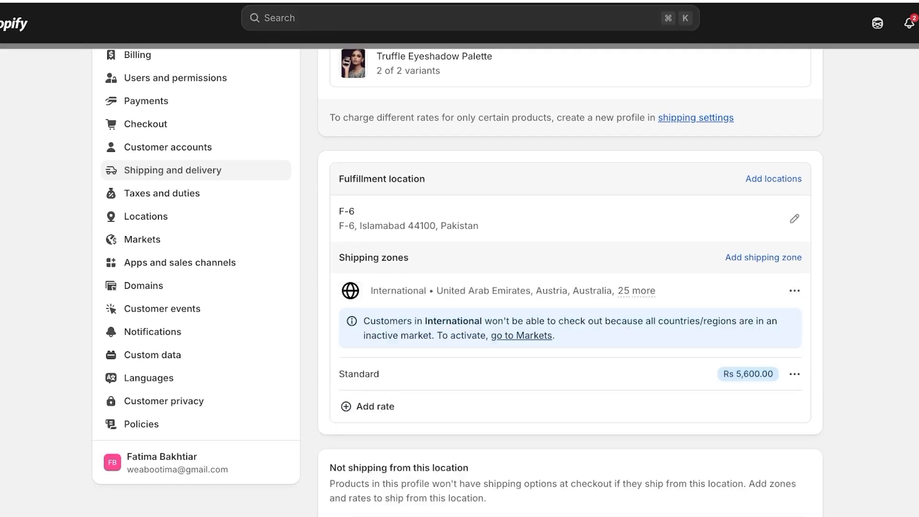
Step: Delete the Standard rate from the International shipping zone
click(795, 374)
click(769, 427)
scroll(769, 427, down, 3)
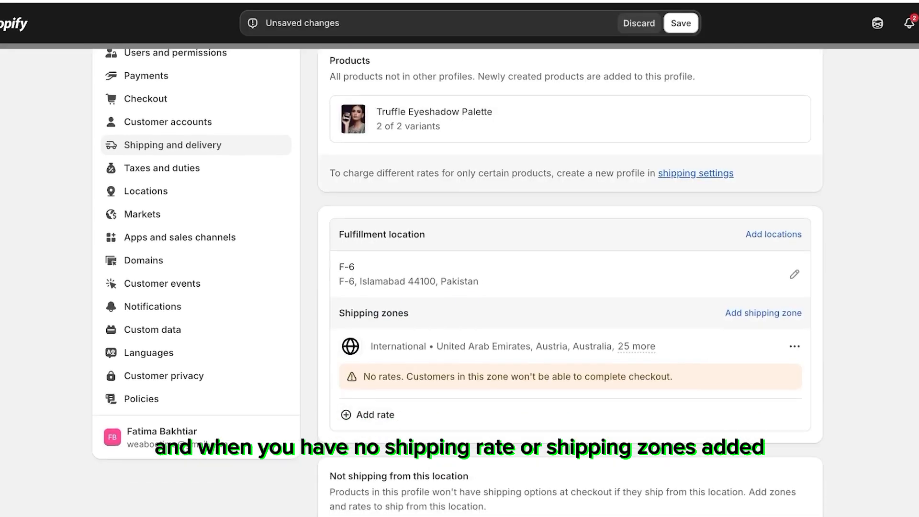
Step: Delete the International shipping zone from the profile
drag(364, 374, 566, 374)
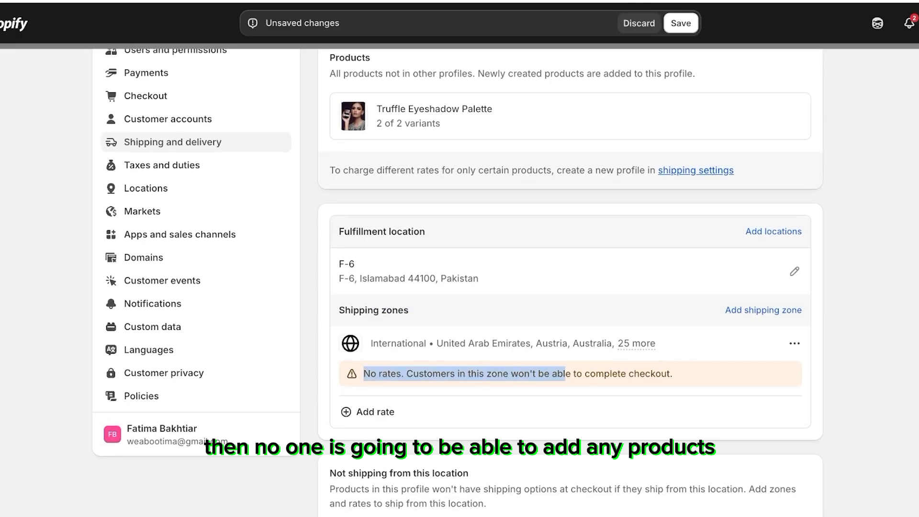
click(795, 344)
click(771, 398)
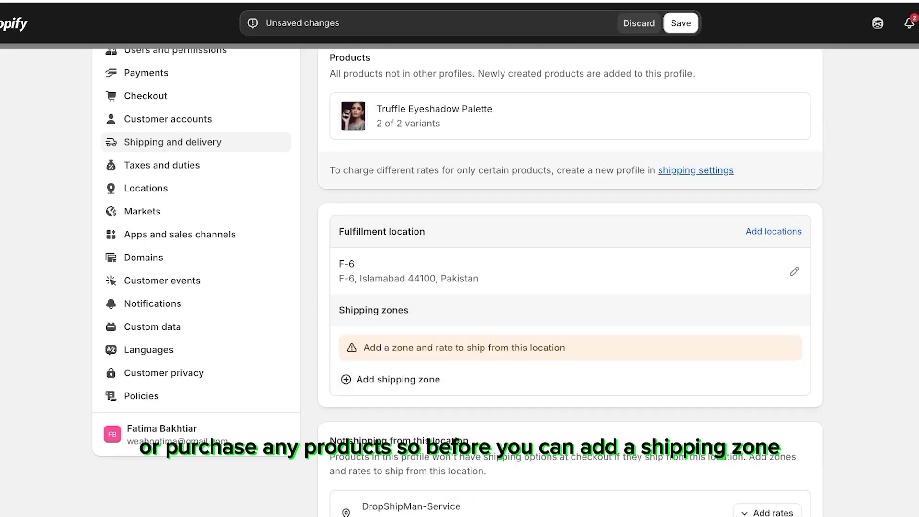
Step: Save the shipping profile changes
scroll(458, 283, down, 5)
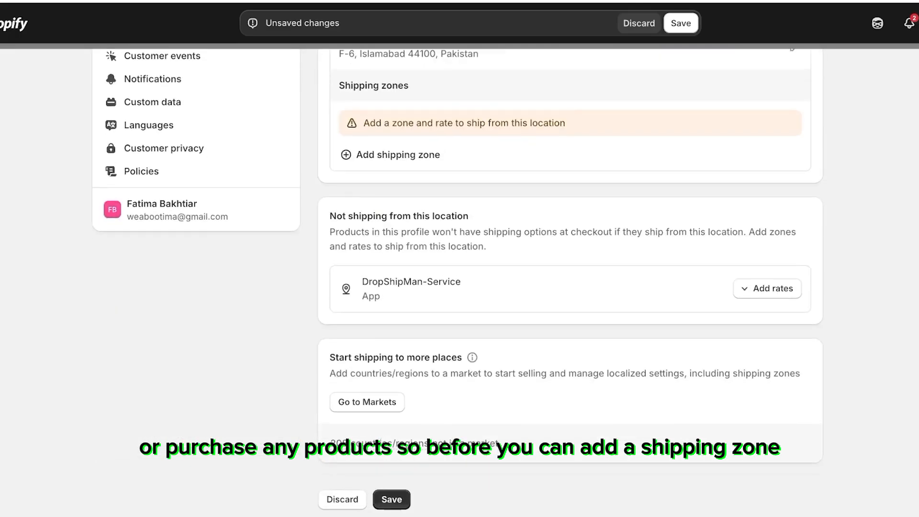
scroll(457, 282, up, 4)
scroll(457, 282, up, 2)
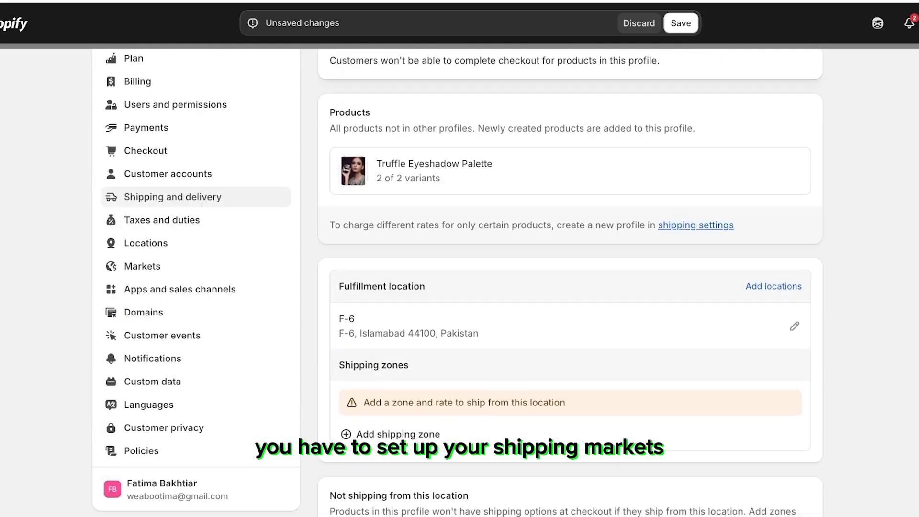
scroll(457, 283, up, 3)
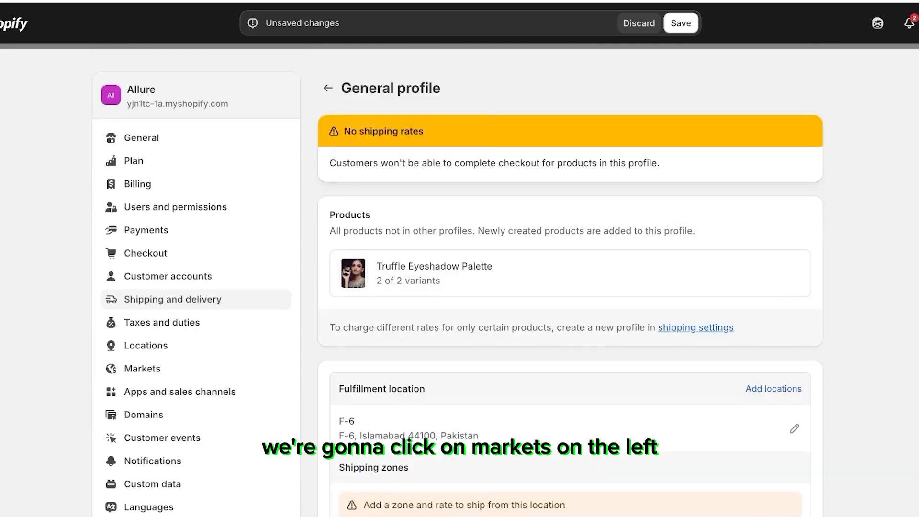
click(142, 368)
click(681, 24)
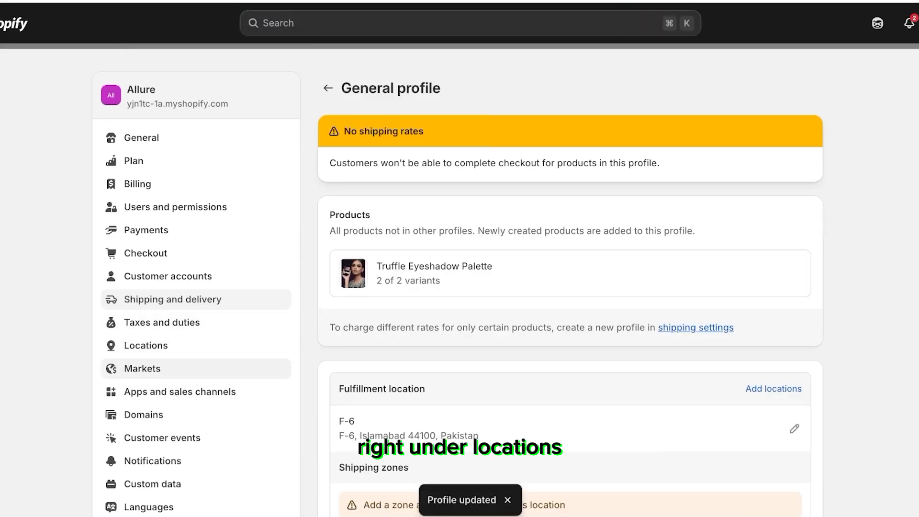
Step: Open Markets and review the Pakistan primary market's settings
click(143, 368)
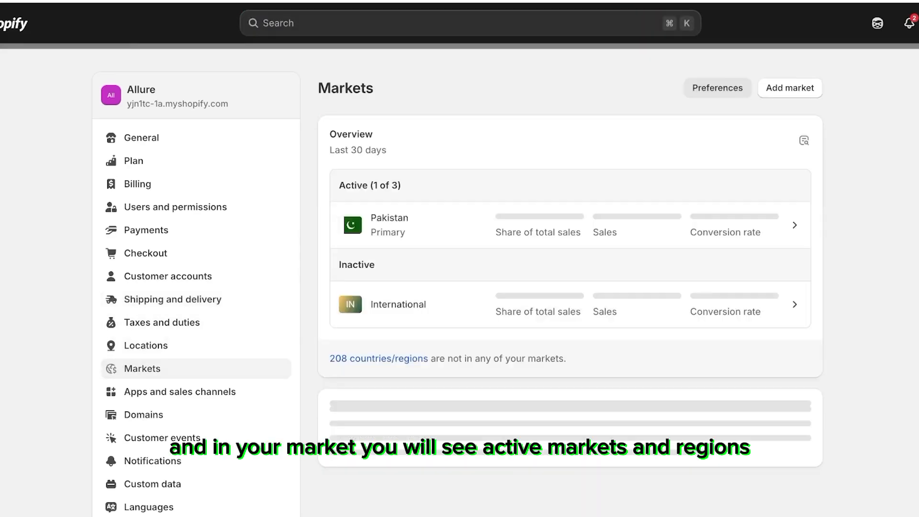
scroll(457, 285, down, 2)
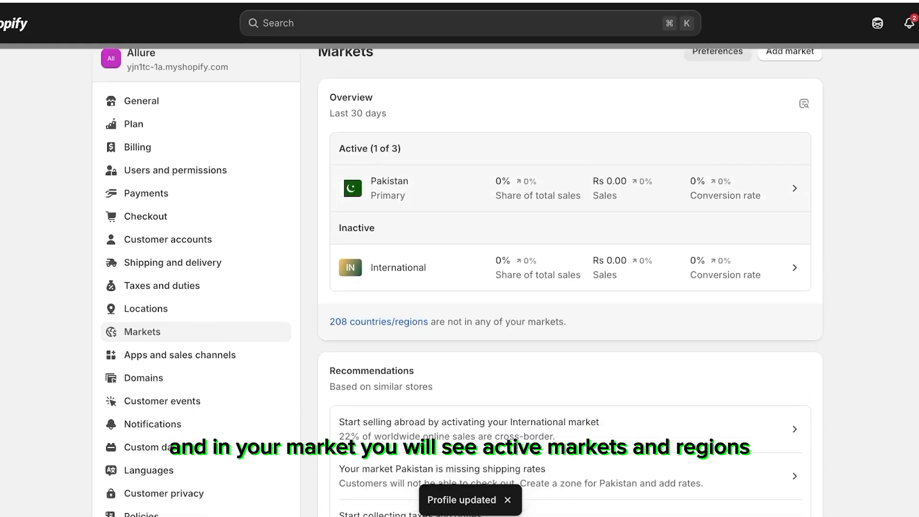
scroll(457, 285, down, 4)
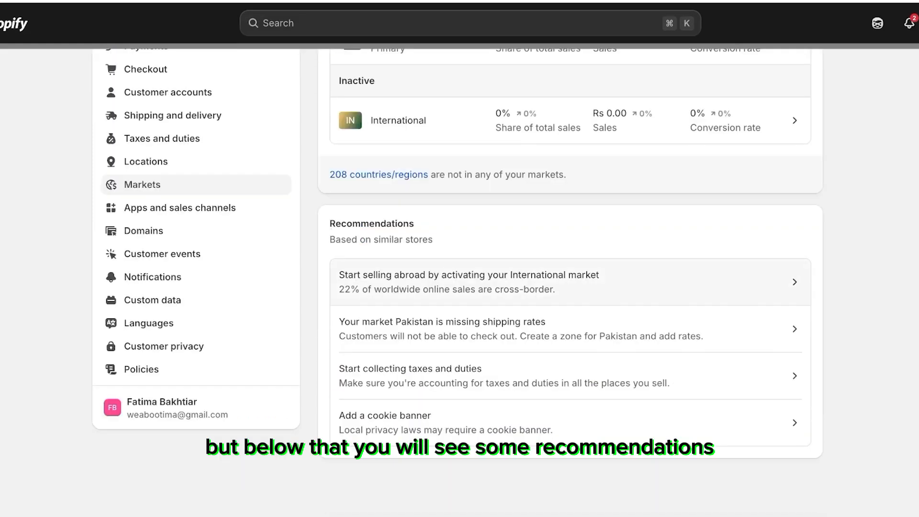
scroll(570, 292, up, 5)
scroll(570, 292, down, 4)
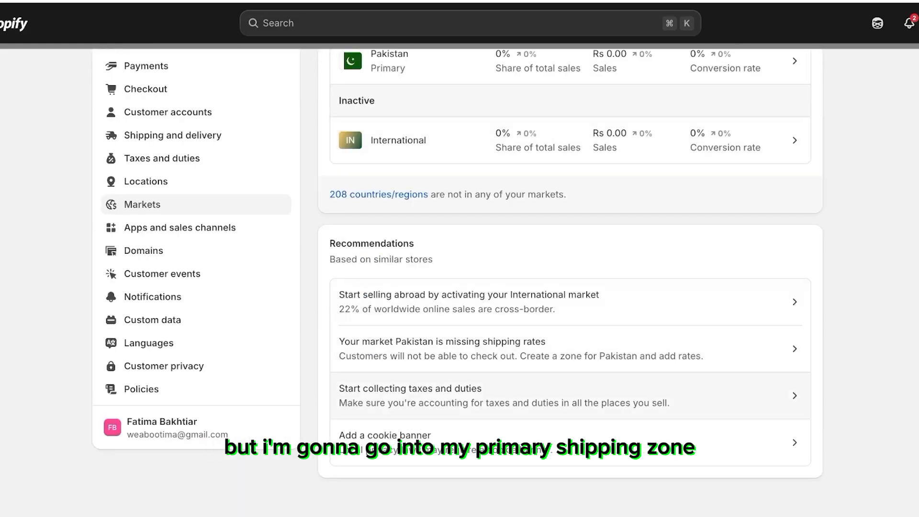
scroll(569, 349, up, 4)
click(570, 212)
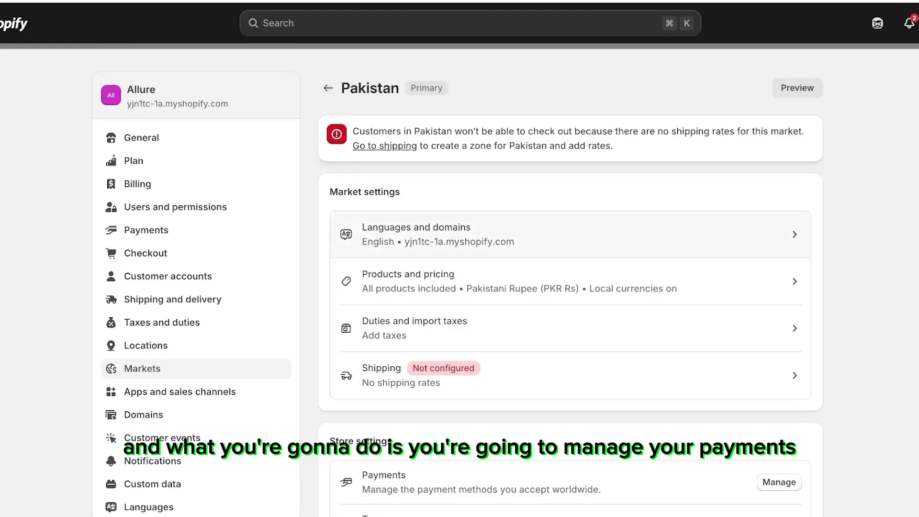
scroll(570, 282, down, 4)
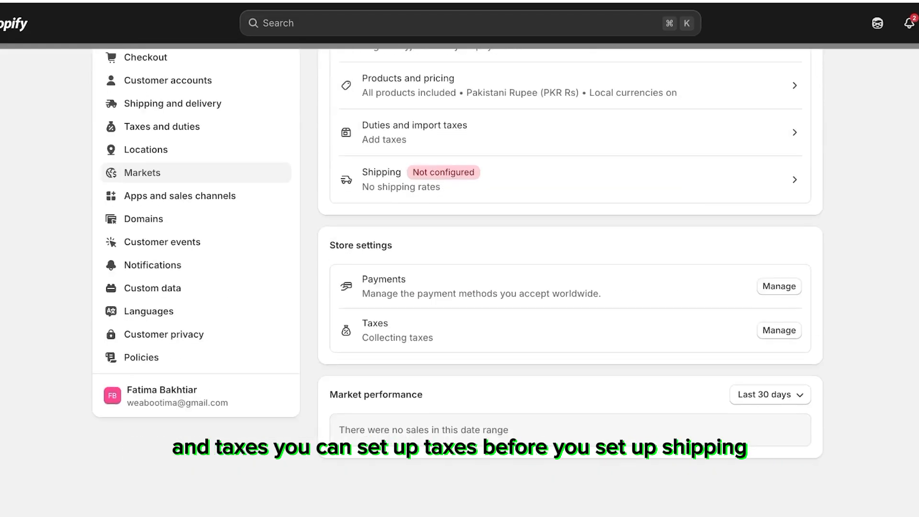
scroll(570, 282, up, 1)
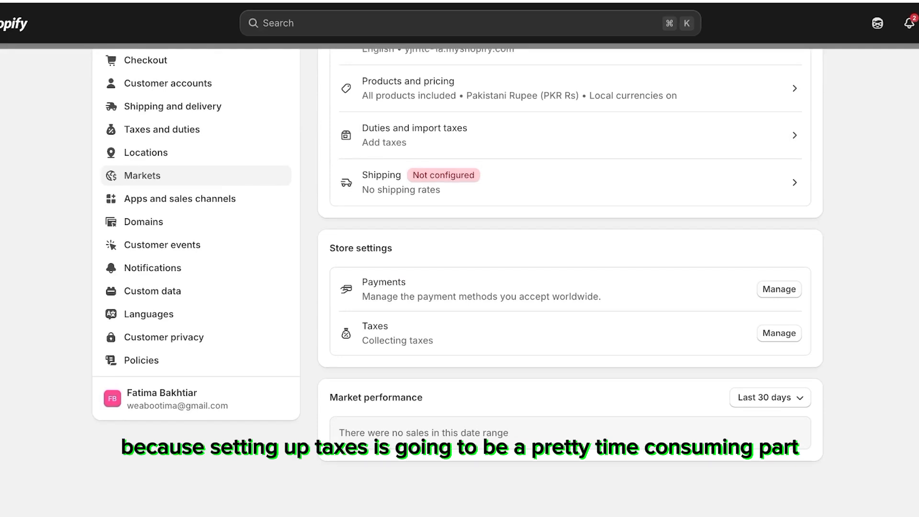
scroll(570, 283, up, 5)
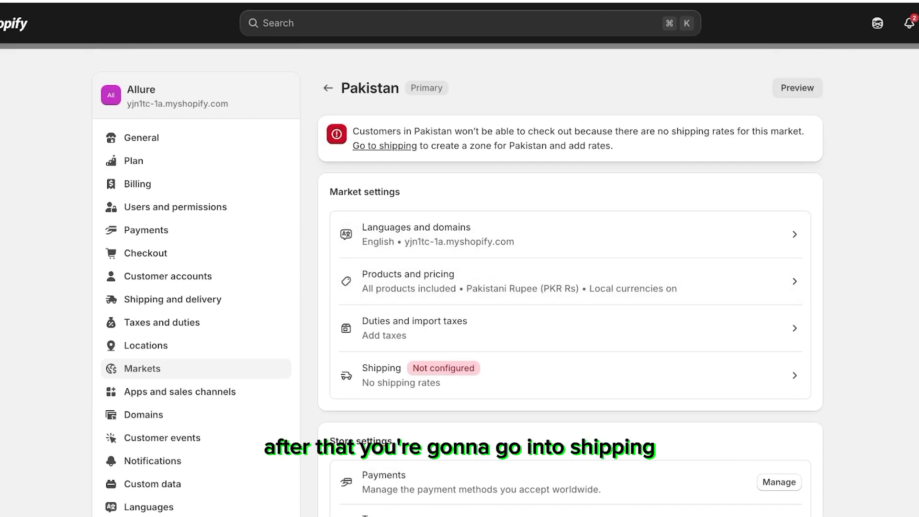
Step: Return to the general shipping profile and start a new shipping zone named pakistan
click(173, 299)
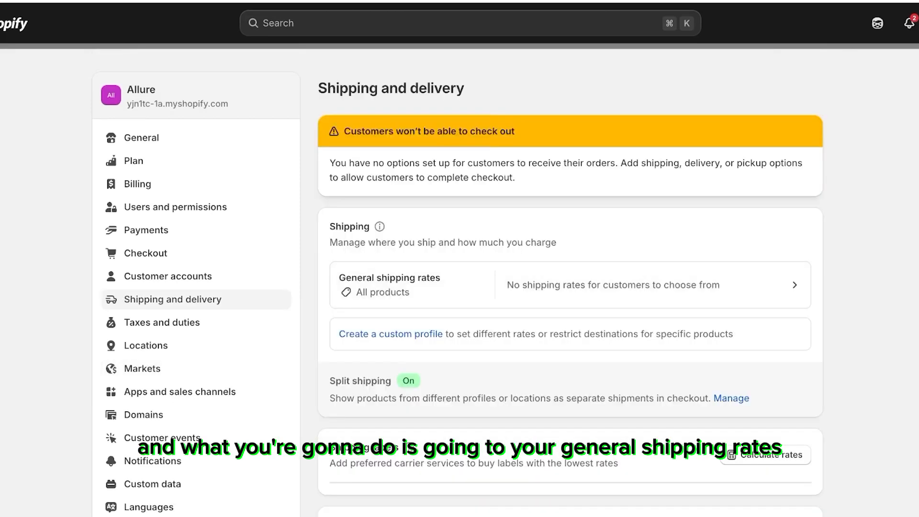
click(571, 285)
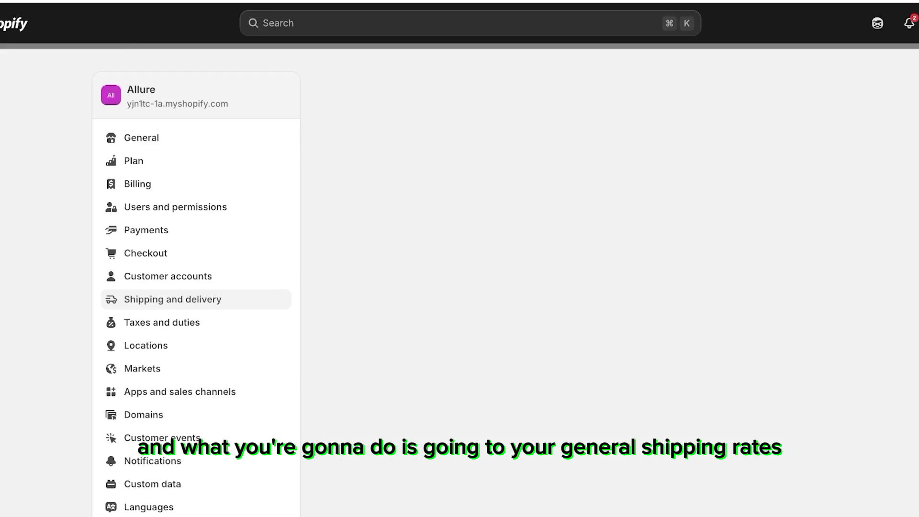
scroll(571, 285, down, 3)
scroll(570, 288, down, 3)
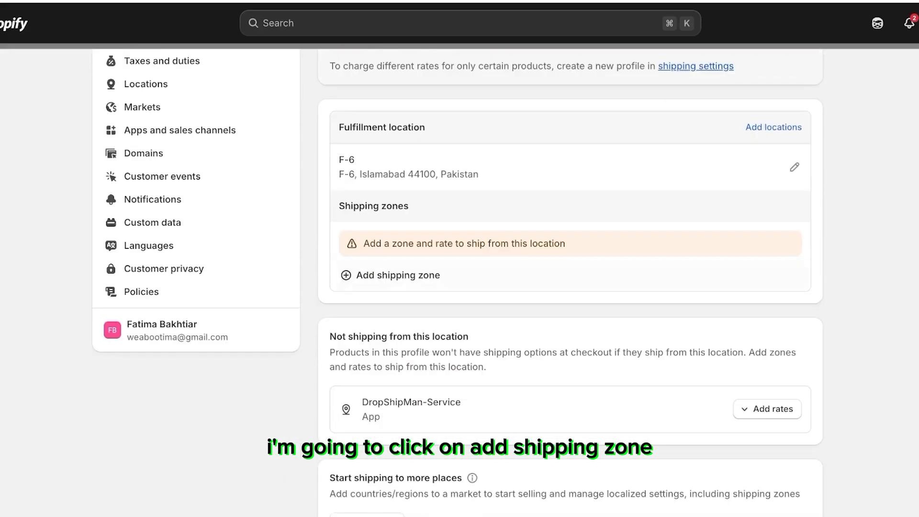
click(397, 273)
click(470, 152)
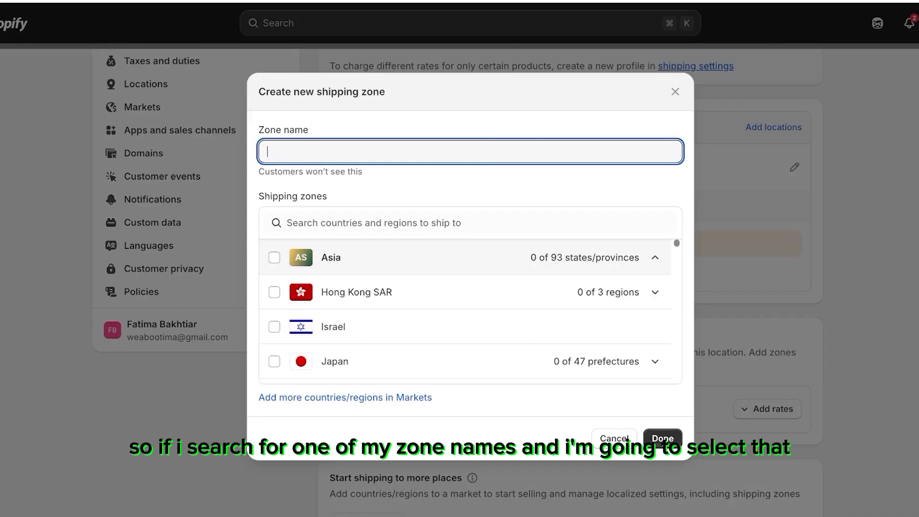
text(pakistn)
key(BackSpace)
text(an)
Step: Search for Pakistan, select it as the zone's country, and confirm the new zone
click(470, 223)
text(pakistan)
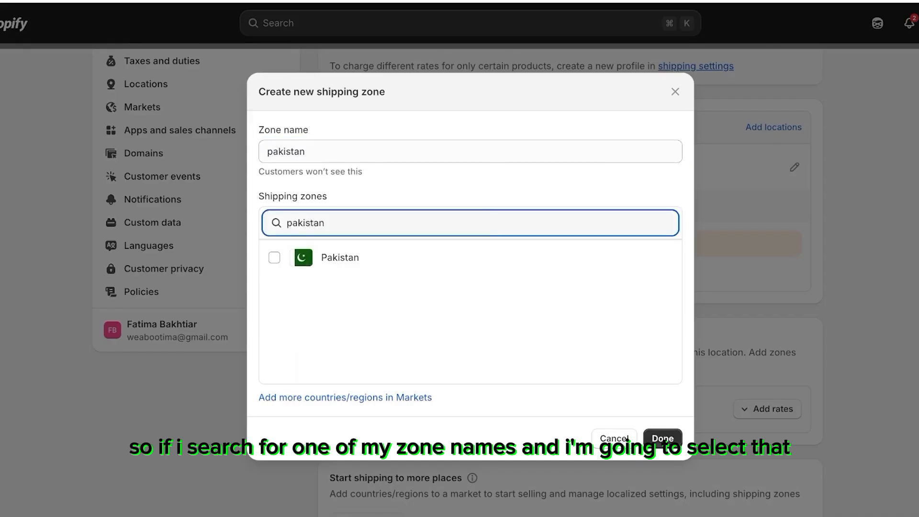
click(274, 257)
click(662, 439)
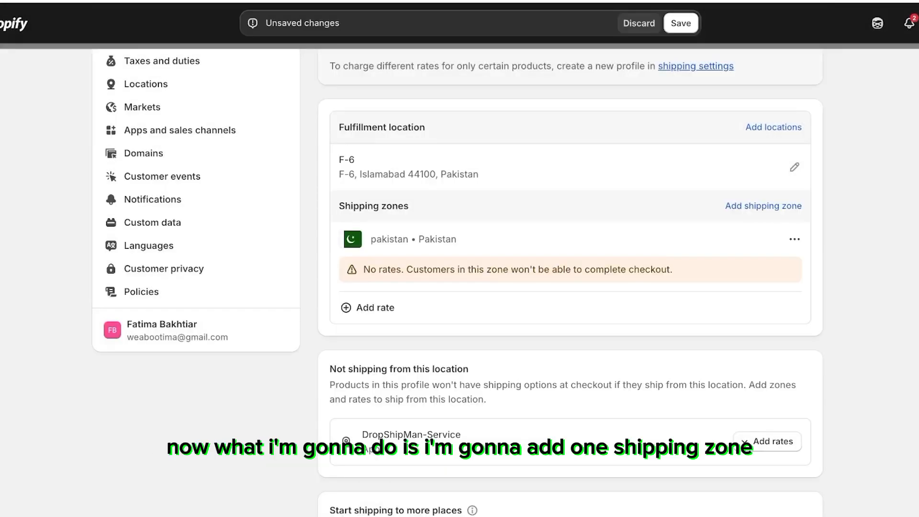
Step: Add a flat rate to the pakistan zone with the custom rate name Flat Shipping Fee
click(375, 308)
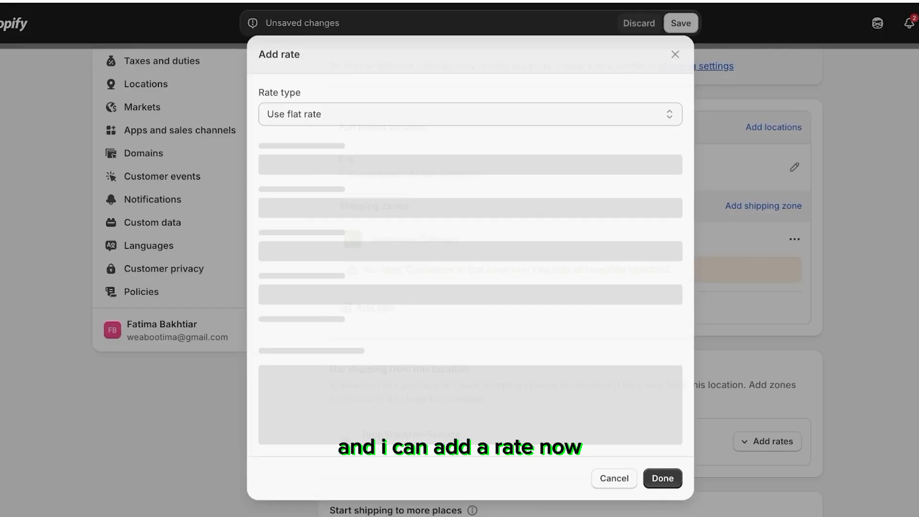
click(471, 113)
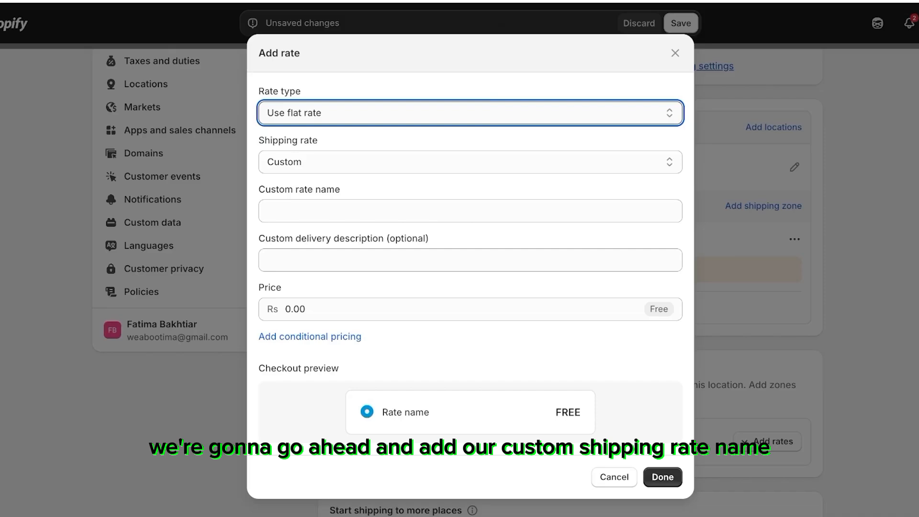
click(470, 211)
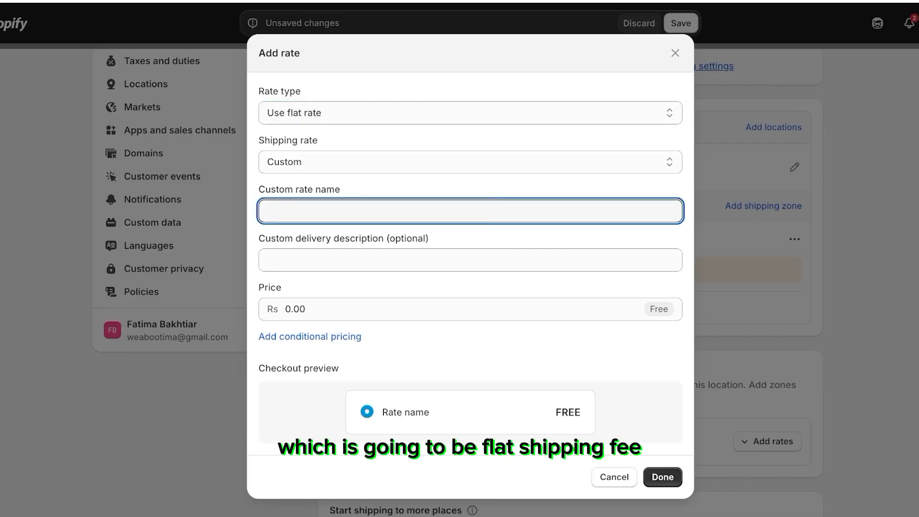
text(Flat Shipping Fee)
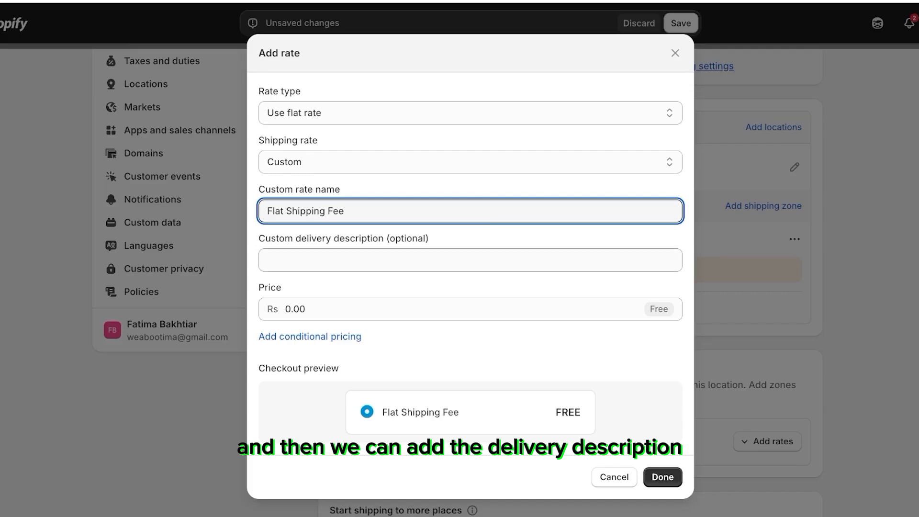
Step: Set the rate's delivery description to Tracking number provided
click(470, 260)
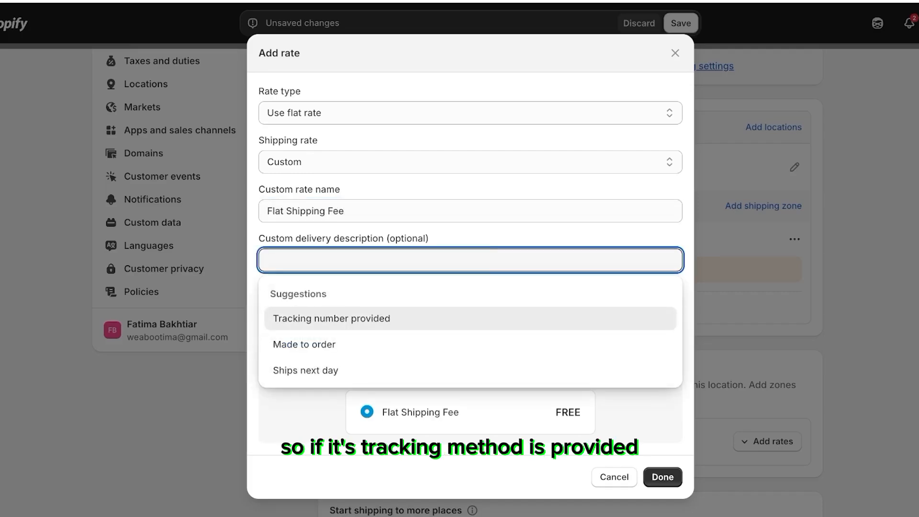
click(331, 318)
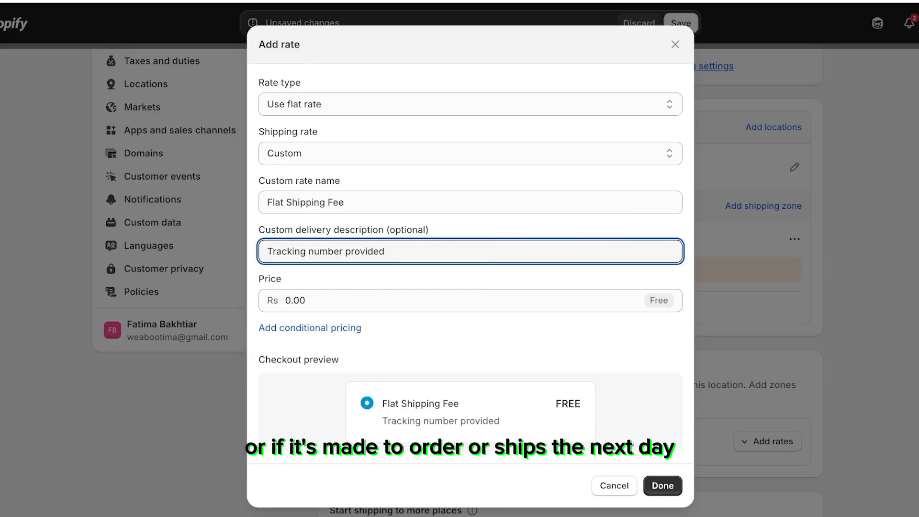
click(470, 252)
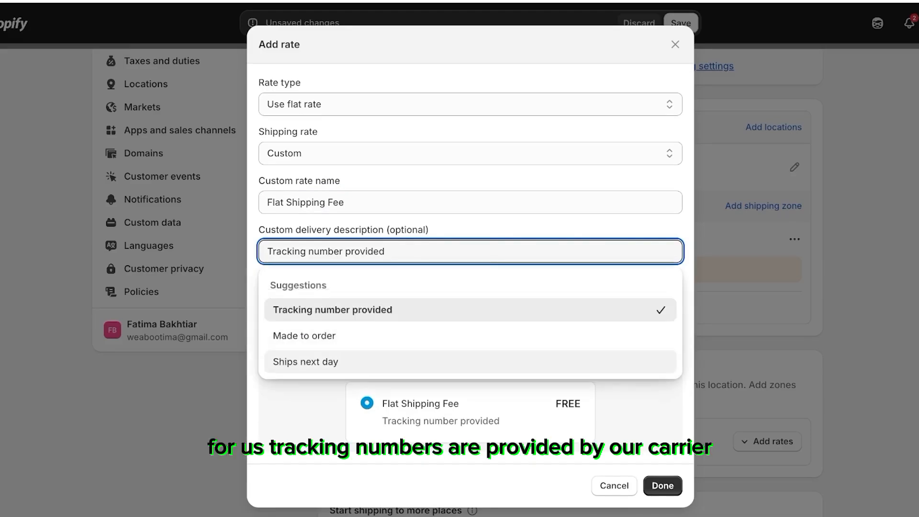
Step: Set the flat rate's price to Rs 10
click(470, 412)
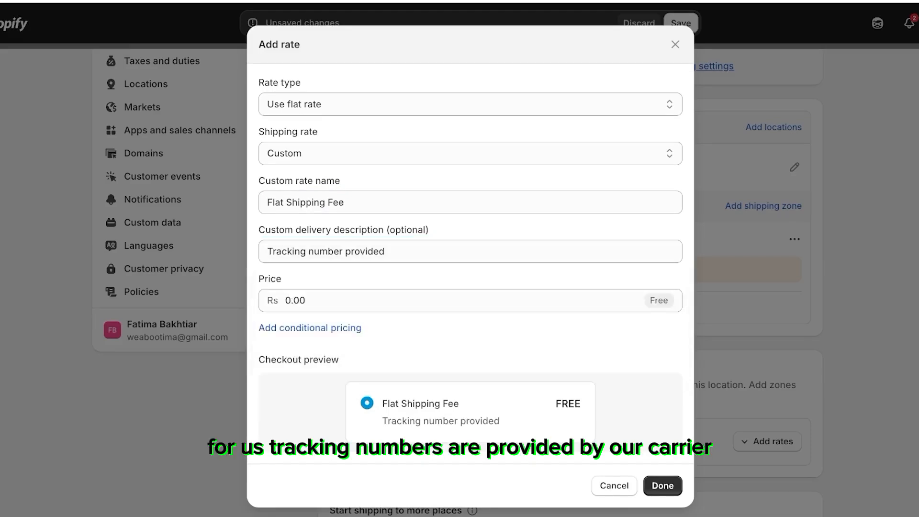
click(296, 300)
text(10)
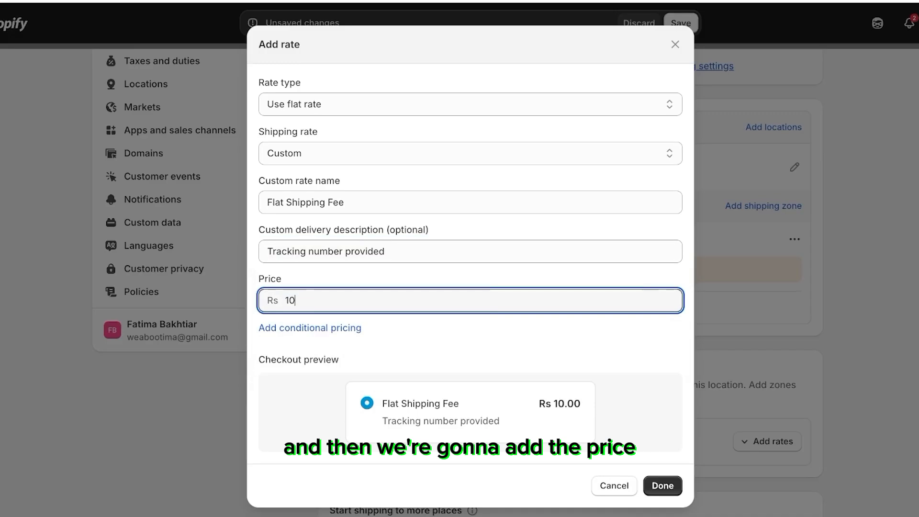
Step: Try conditional pricing based on order price with a minimum price of Rs 100, then remove the conditional pricing
click(311, 328)
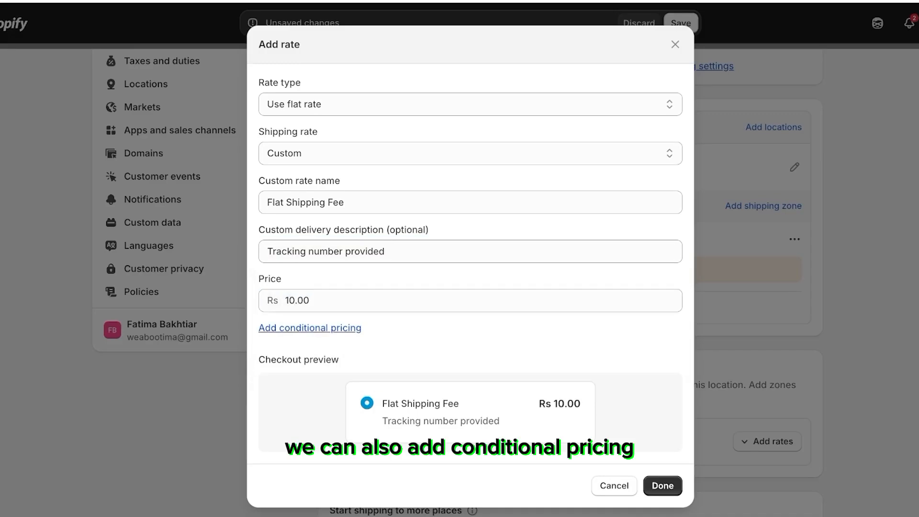
scroll(310, 328, down, 2)
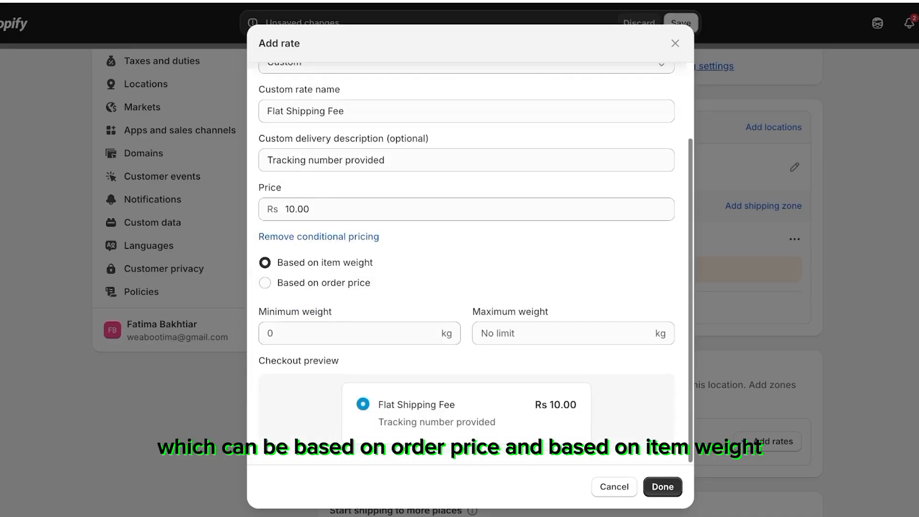
click(265, 283)
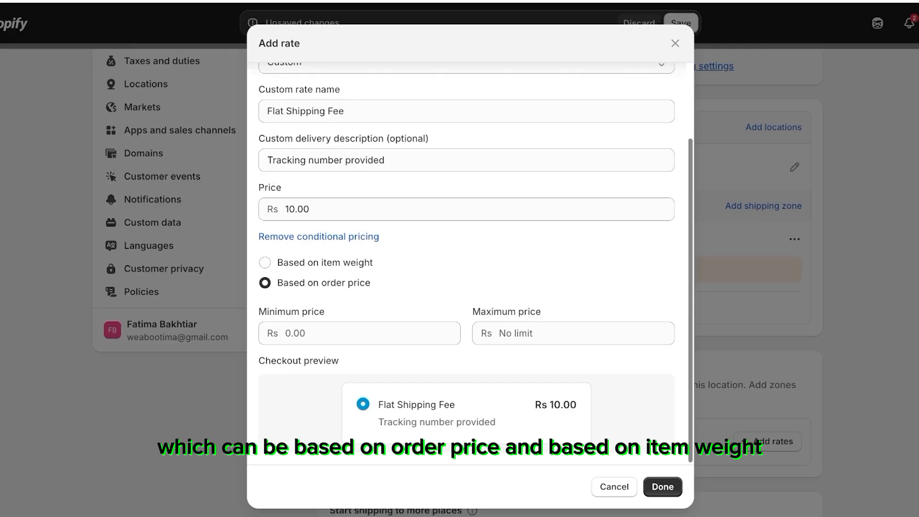
click(265, 263)
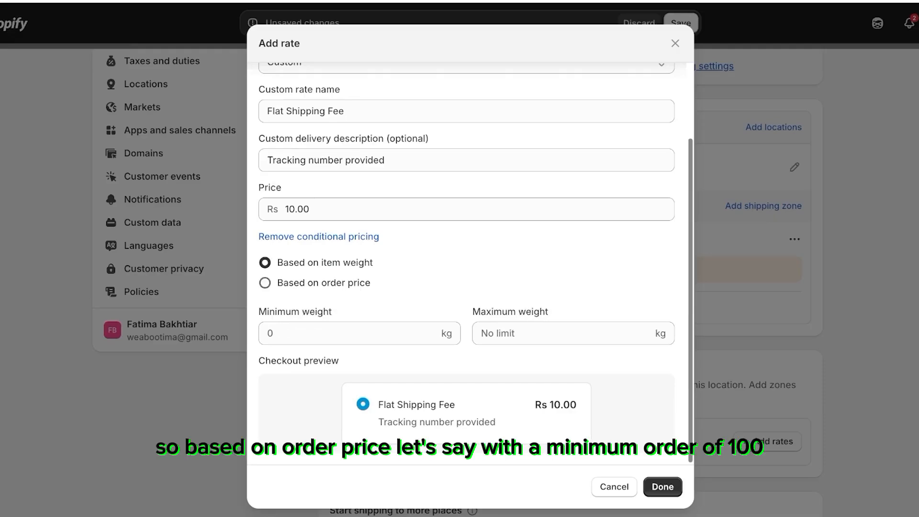
click(265, 283)
click(345, 334)
text(100)
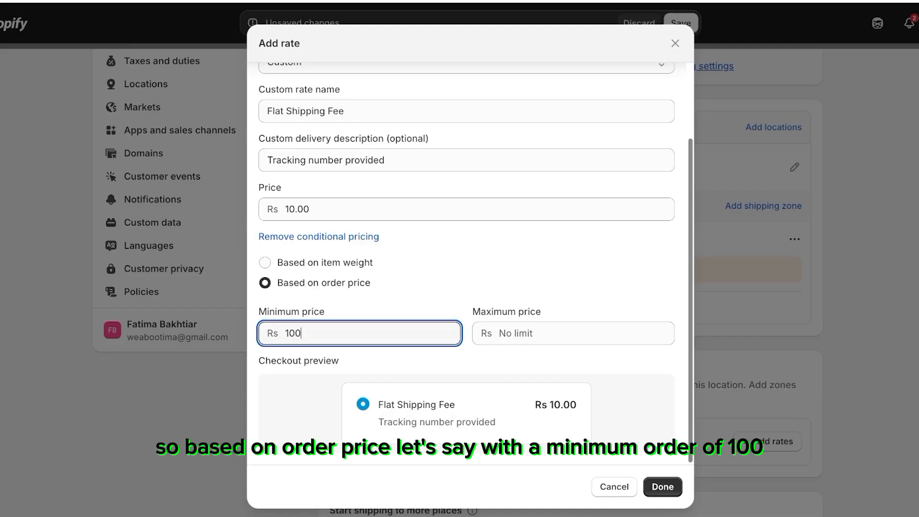
click(573, 334)
click(574, 361)
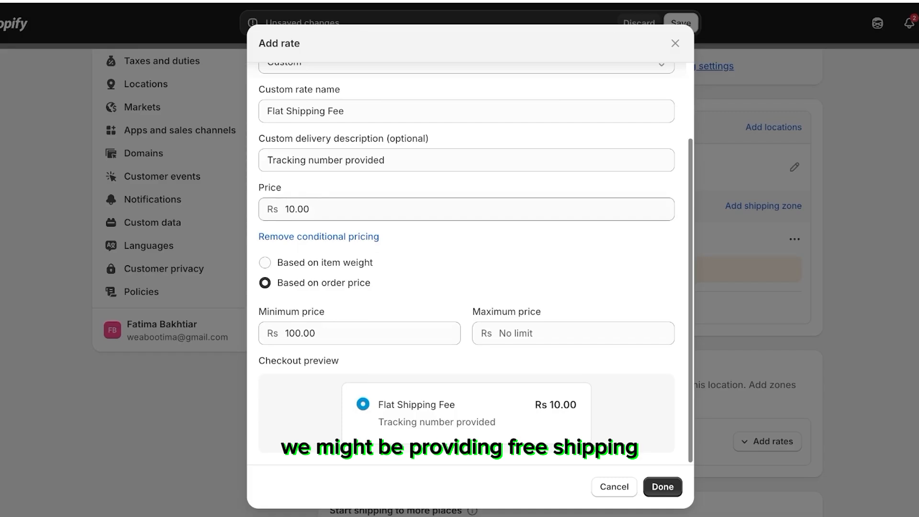
click(306, 334)
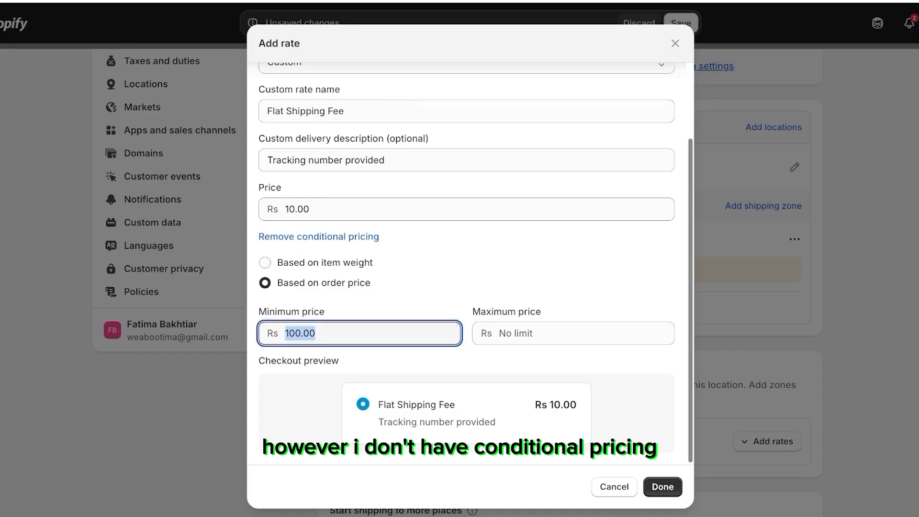
click(318, 237)
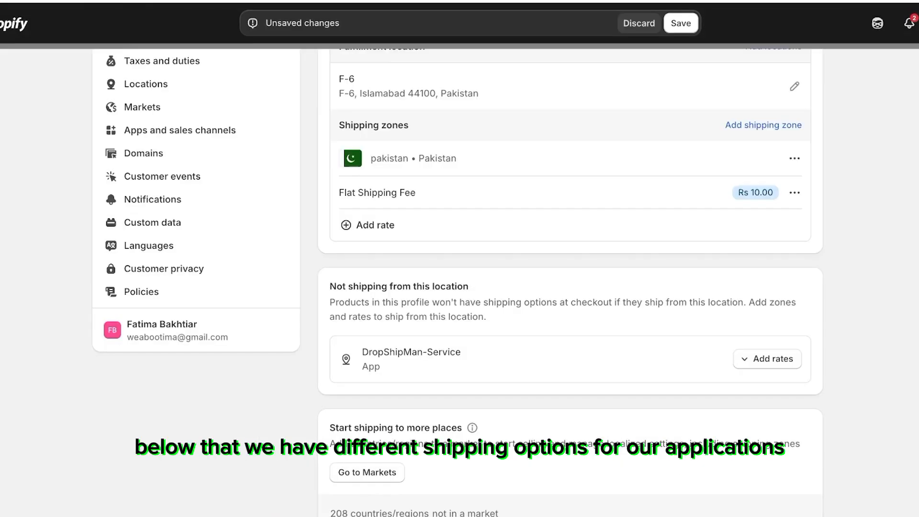
Step: Examine the rate options for the DropShipMan-Service location under Not shipping from this location
scroll(569, 259, down, 3)
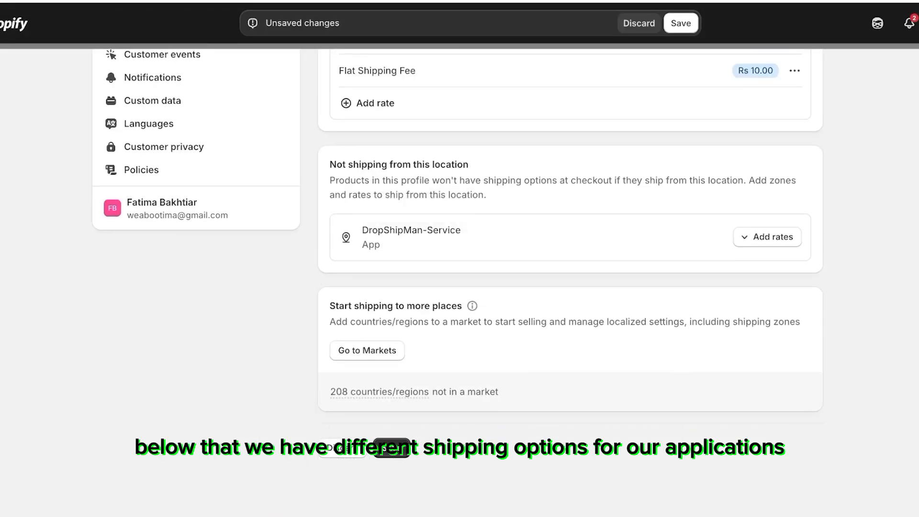
scroll(570, 259, up, 5)
click(768, 440)
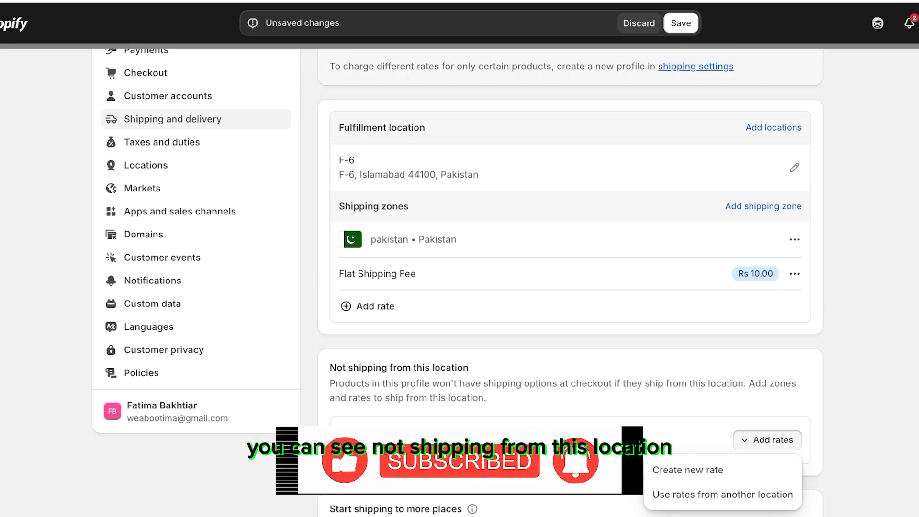
scroll(570, 306, down, 1)
drag(358, 339, 455, 338)
drag(351, 354, 486, 368)
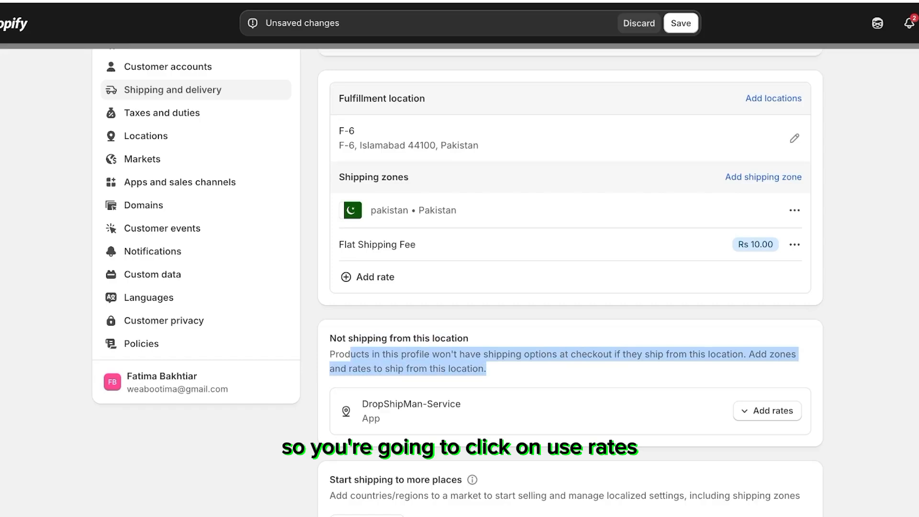
click(767, 411)
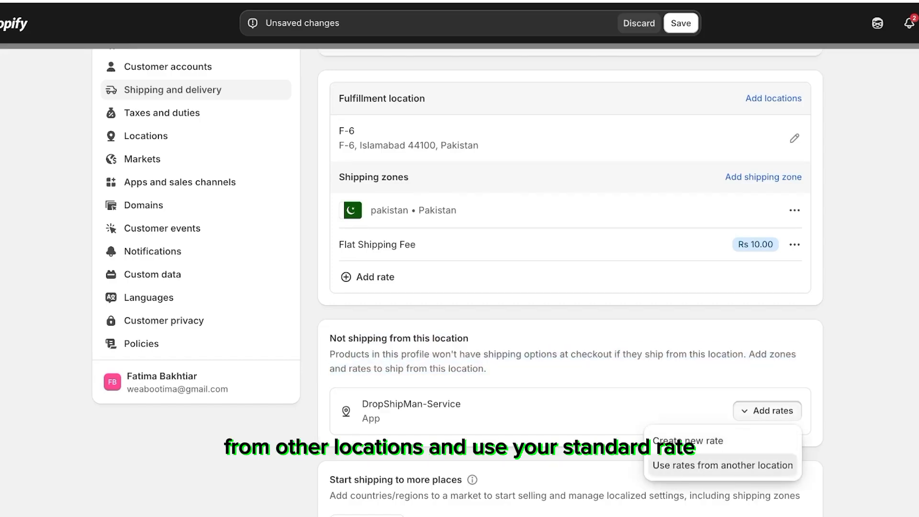
click(723, 465)
key(Escape)
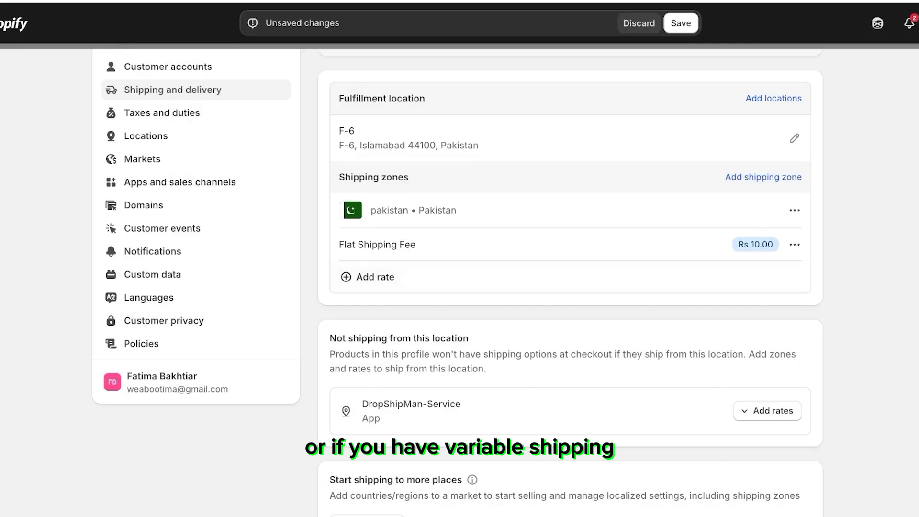
click(768, 411)
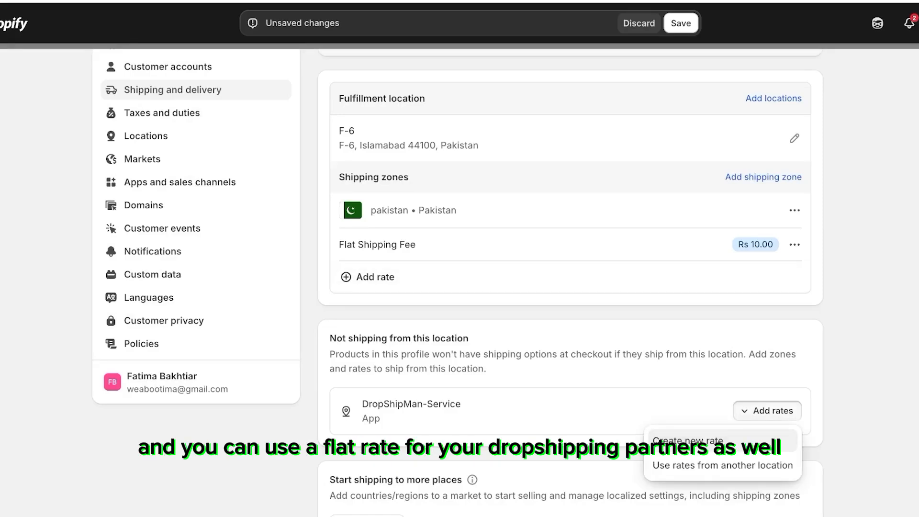
click(688, 440)
scroll(461, 243, down, 5)
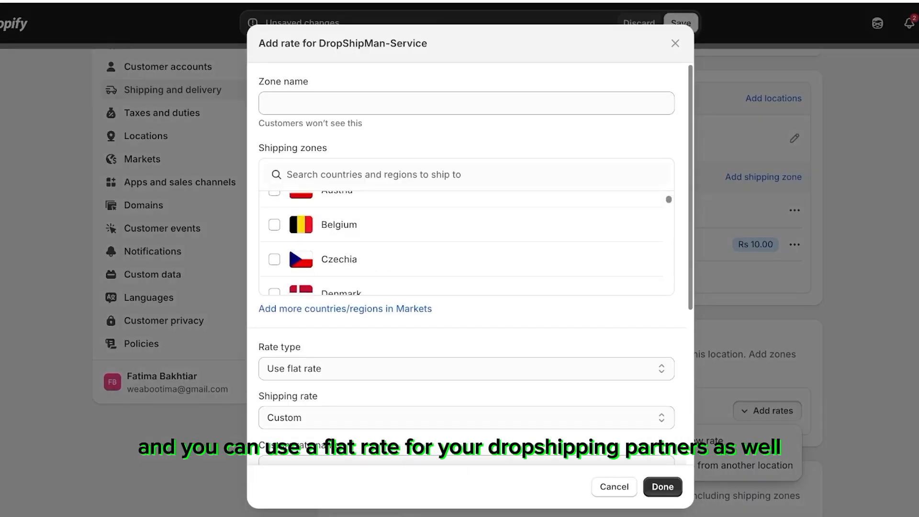
click(675, 43)
scroll(570, 287, down, 4)
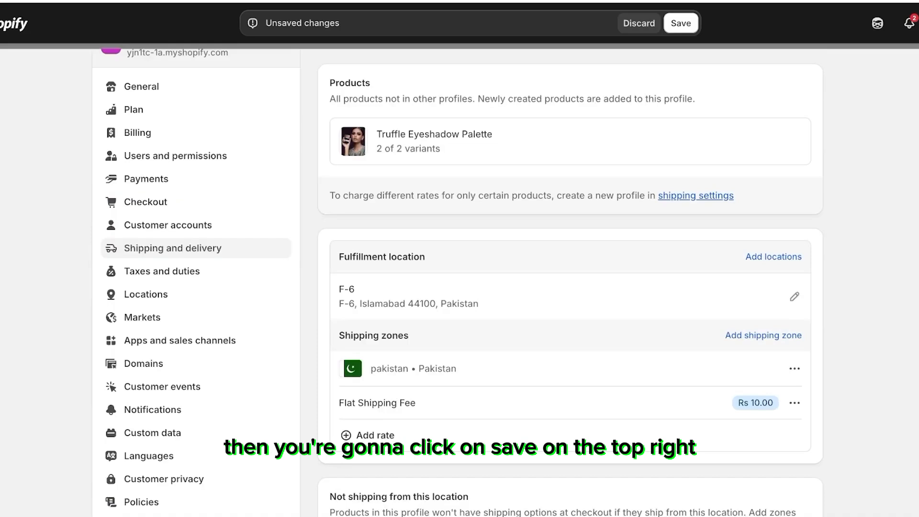
Step: Save the changes to the general shipping profile
click(681, 23)
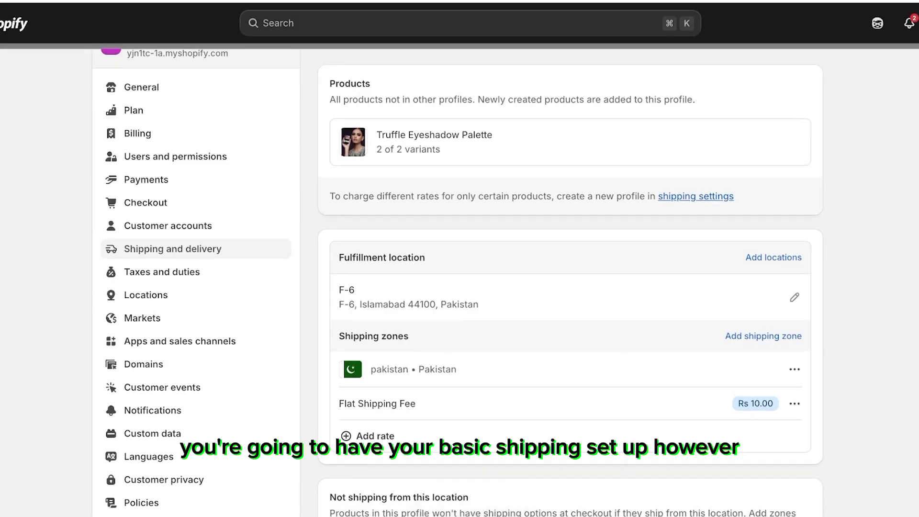
scroll(570, 282, up, 2)
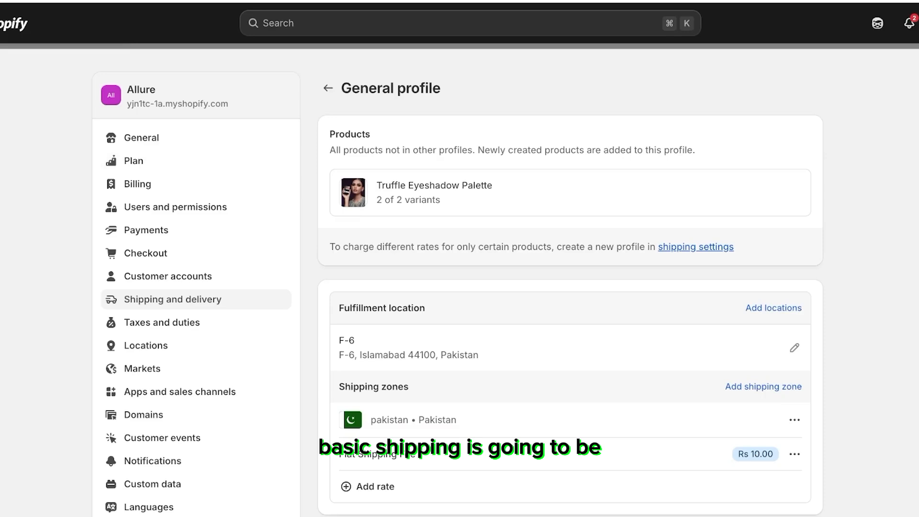
Step: Open the store settings' Policies page and start editing the shipping policy
drag(308, 96, 115, 67)
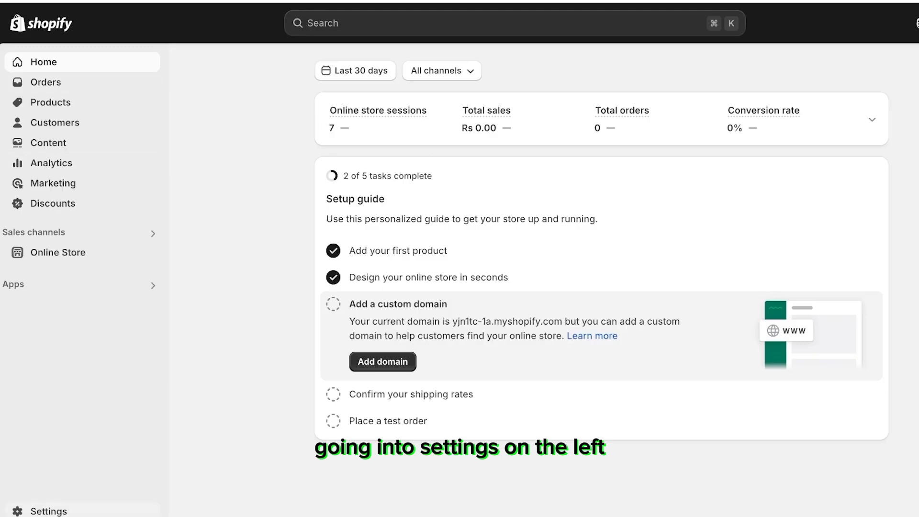
click(49, 511)
scroll(206, 253, down, 5)
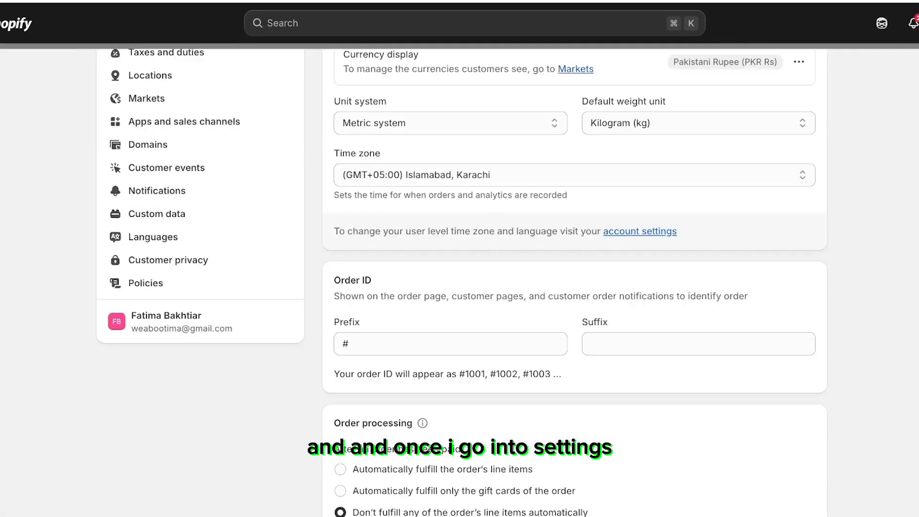
click(145, 283)
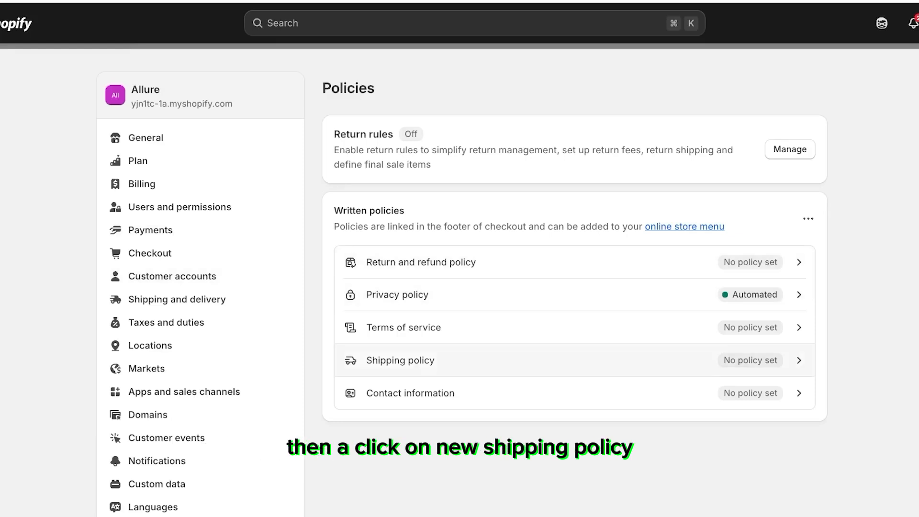
click(400, 360)
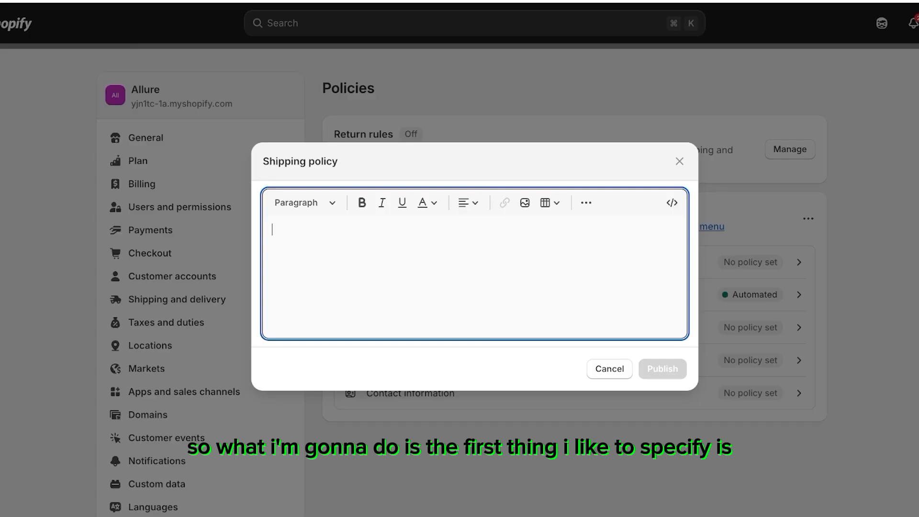
Step: Write the policy's first line as 'Orders are delivered within 3-7 business days after fulfillement.'
text(-)
key(BackSpace)
text(O)
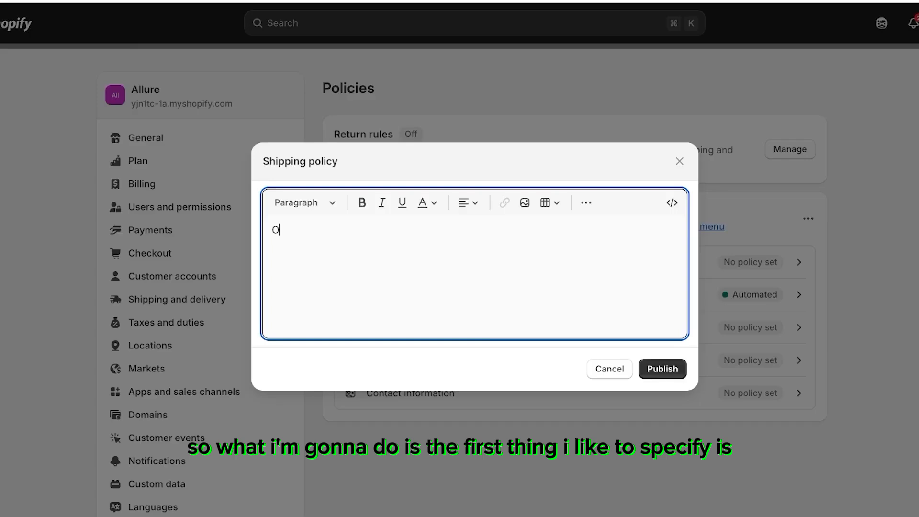
text(rders are delivered within 10 b)
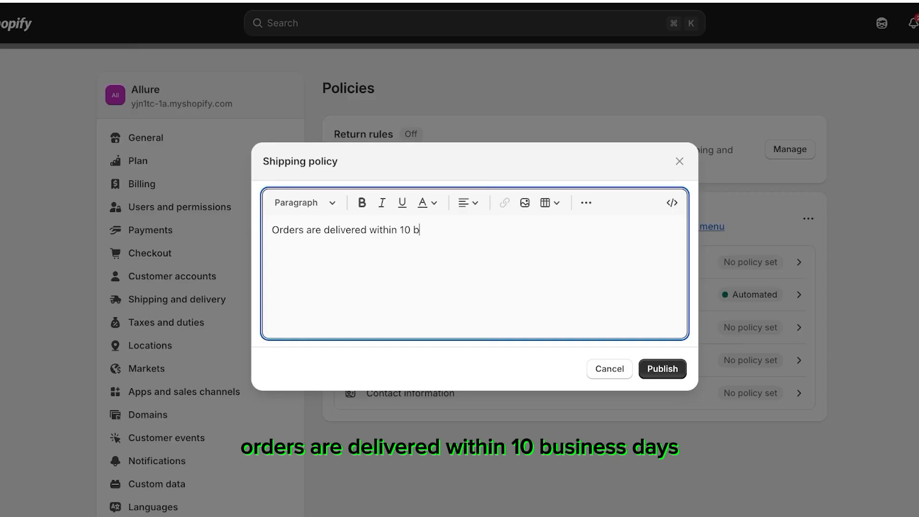
text(usiness days)
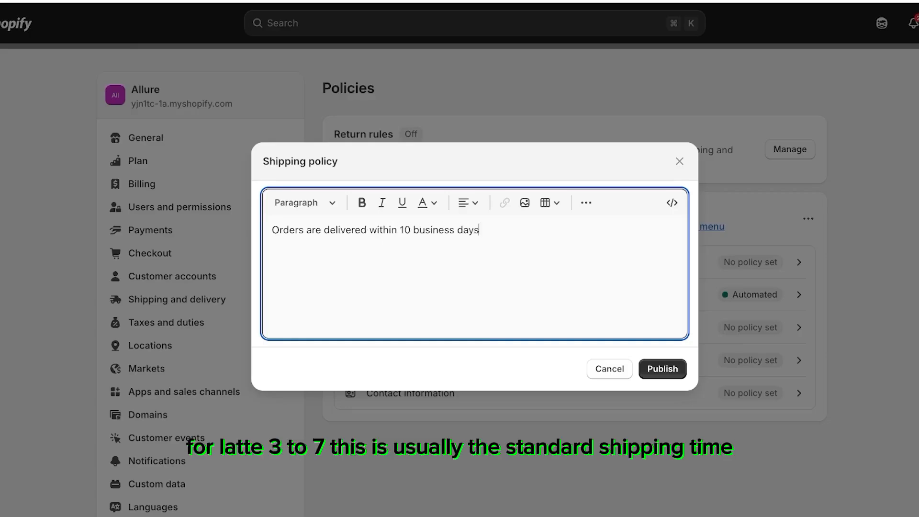
double_click(406, 230)
key(BackSpace)
text(3-7)
key(BackSpace)
key(BackSpace)
key(BackSpace)
text(3-7 business days)
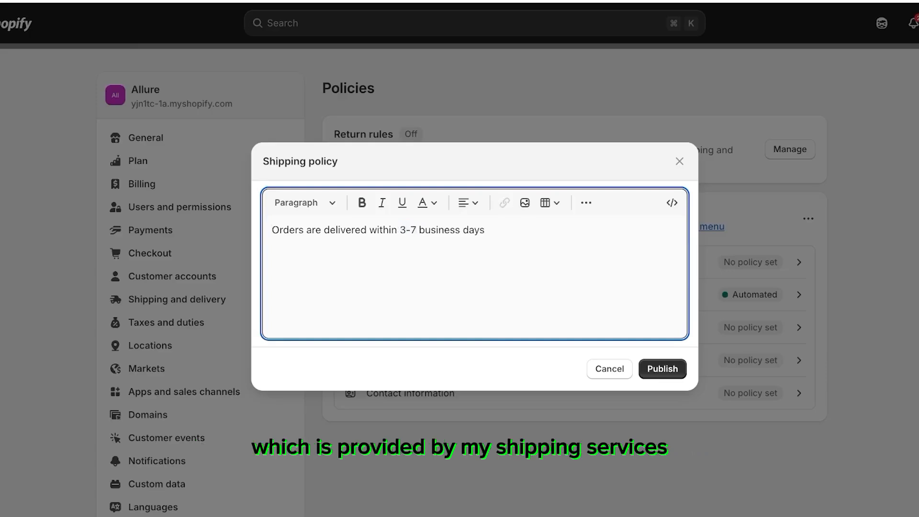
text( aft)
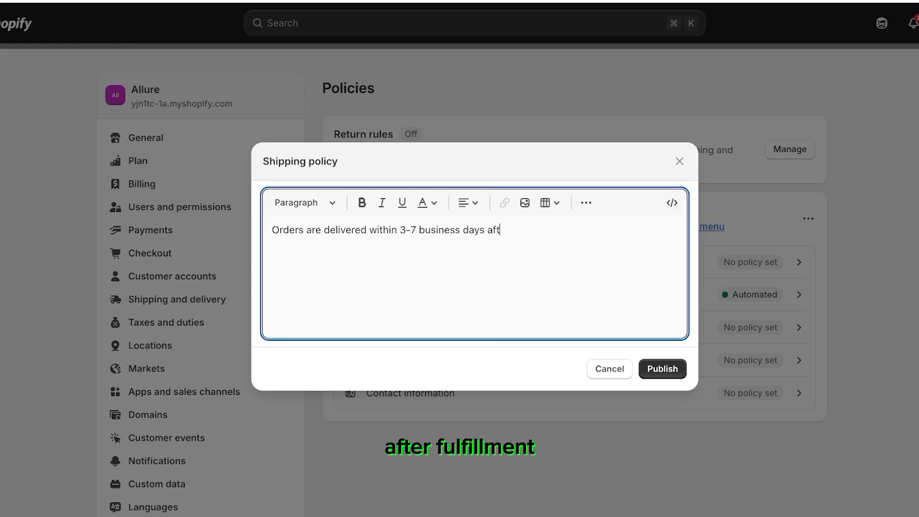
text(er fulfillement.)
key(Return)
Step: Add a second line reading 'Delays can be expected during sale periods and stormy weather conditions'
text(Delays can be expected )
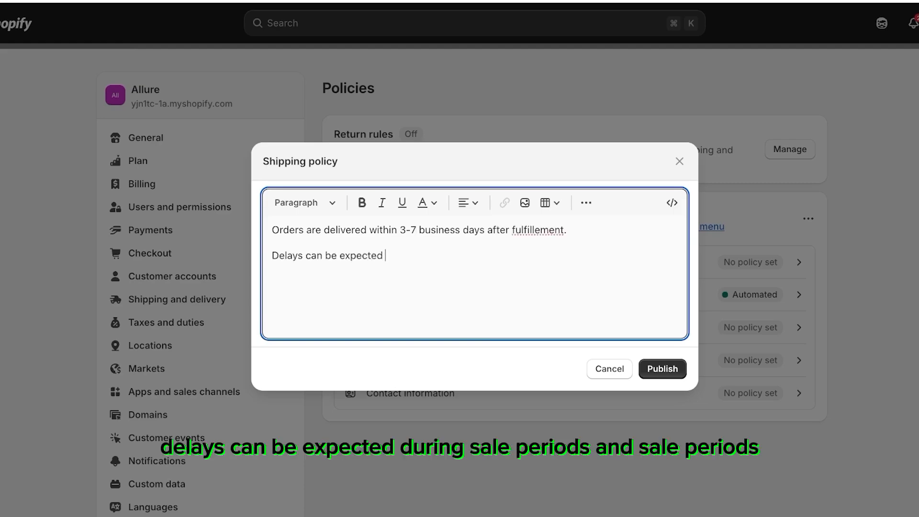
text(during sale periods and )
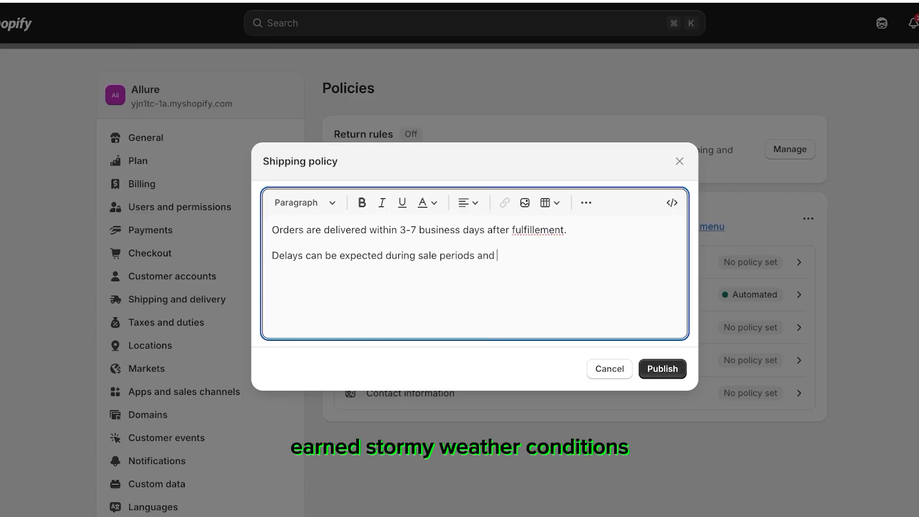
text(stormy weather conditions)
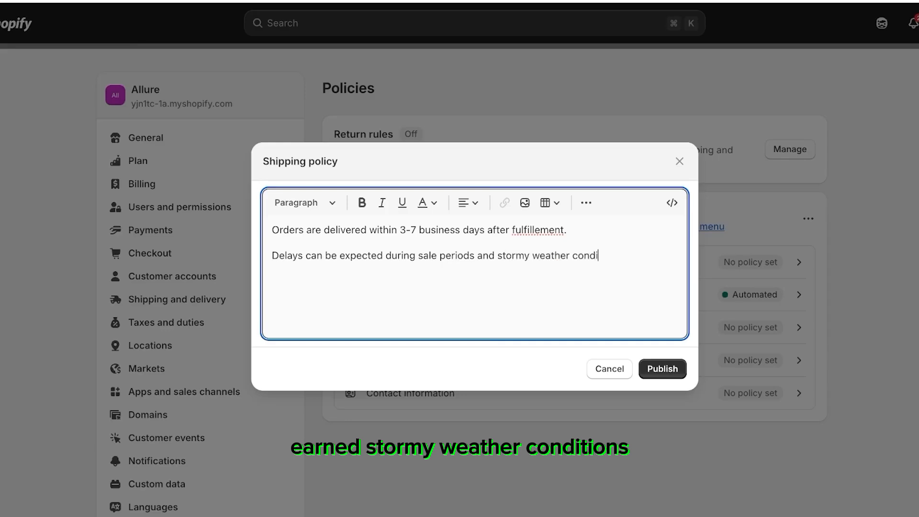
key(Return)
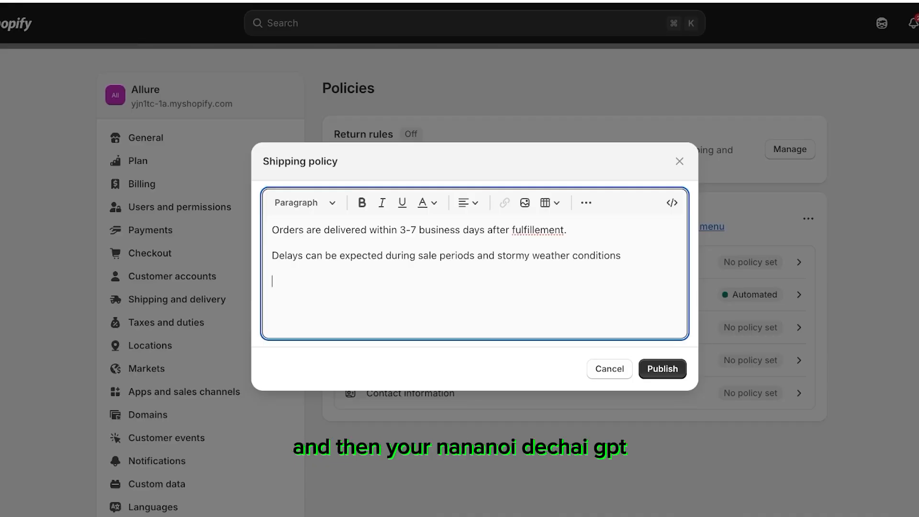
Step: Paste the two policy lines into a new ChatGPT prompt, add '(generate a shipping policy for my shopify store', and send it
key(super+a)
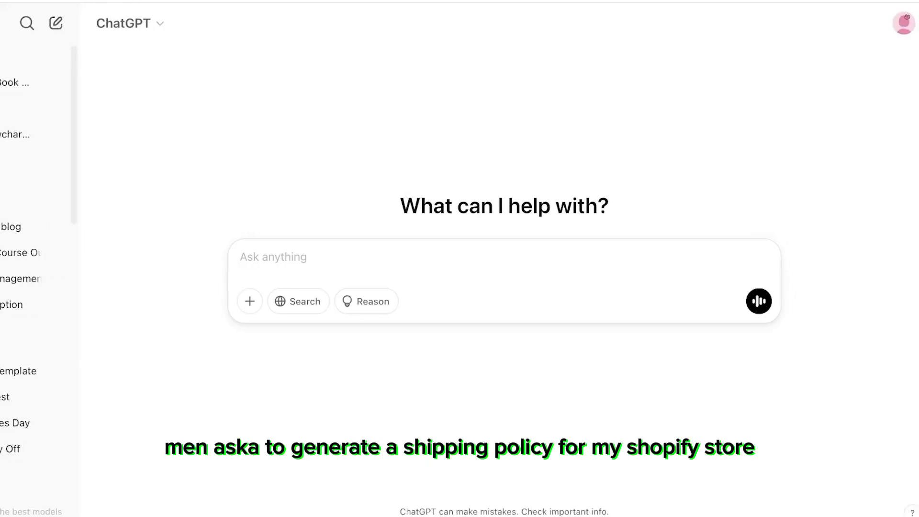
text(Orders are delivered within 3-7 business days after fulfillement.  Delays can be expected during sale periods and stormy weather conditions)
text((g)
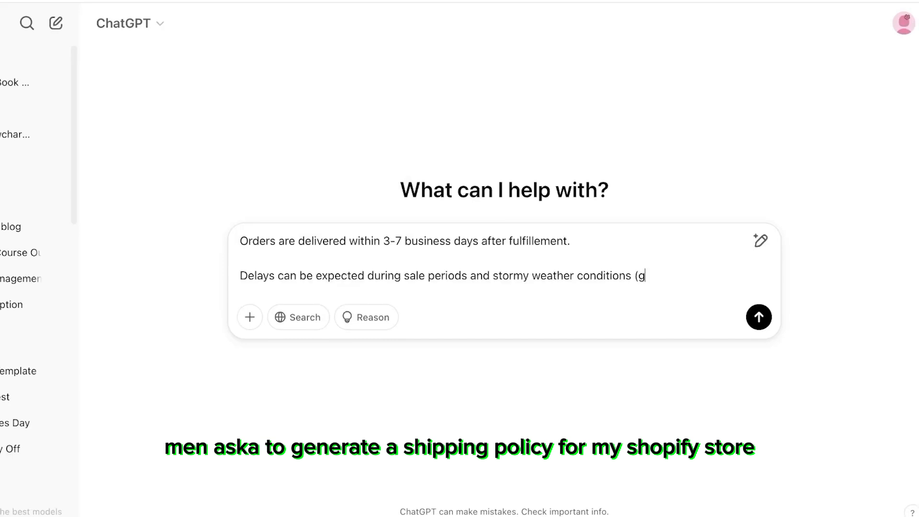
text(enerate a shippi)
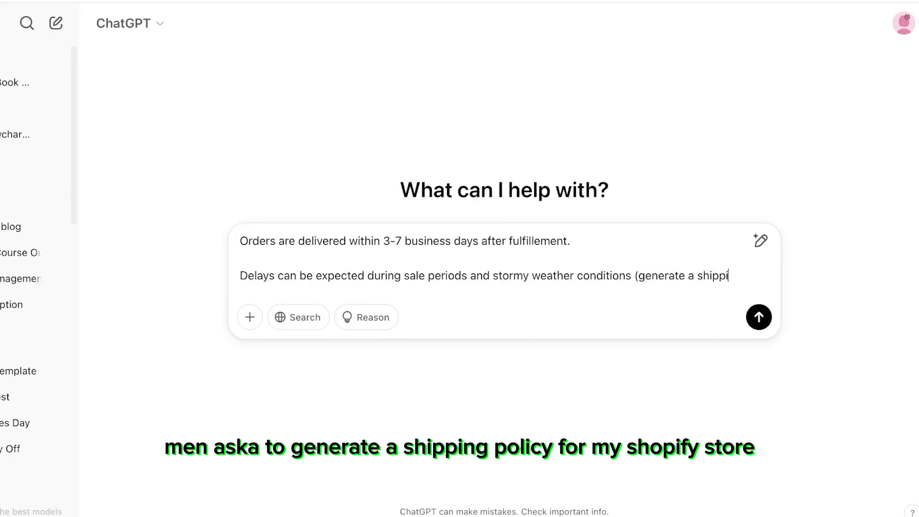
text(ng policy for)
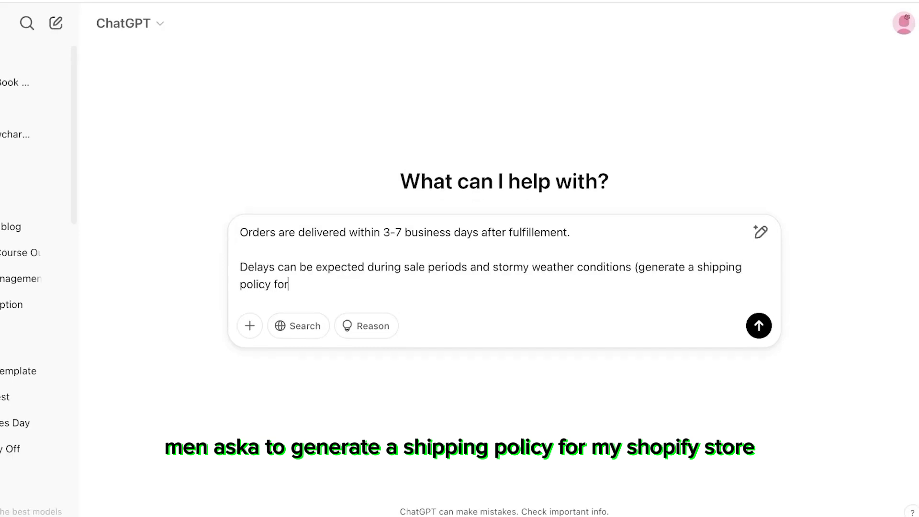
text( my shopify store)
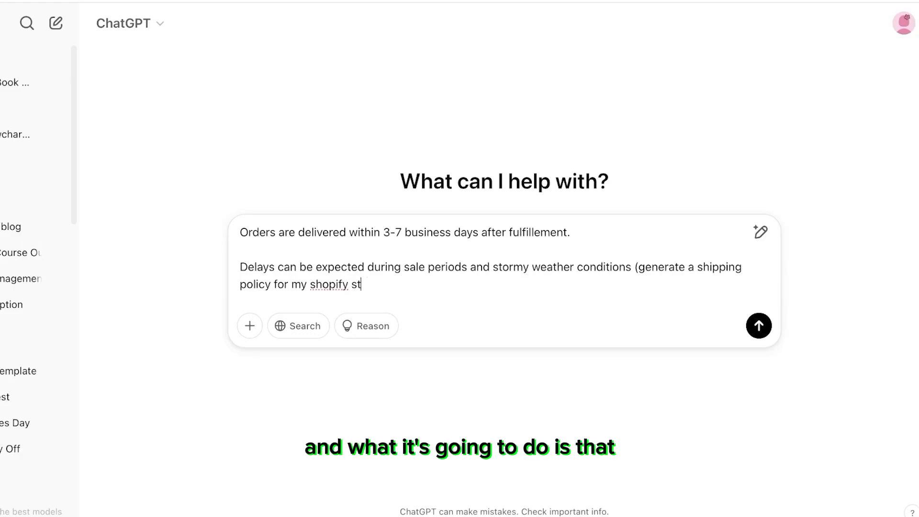
key(Return)
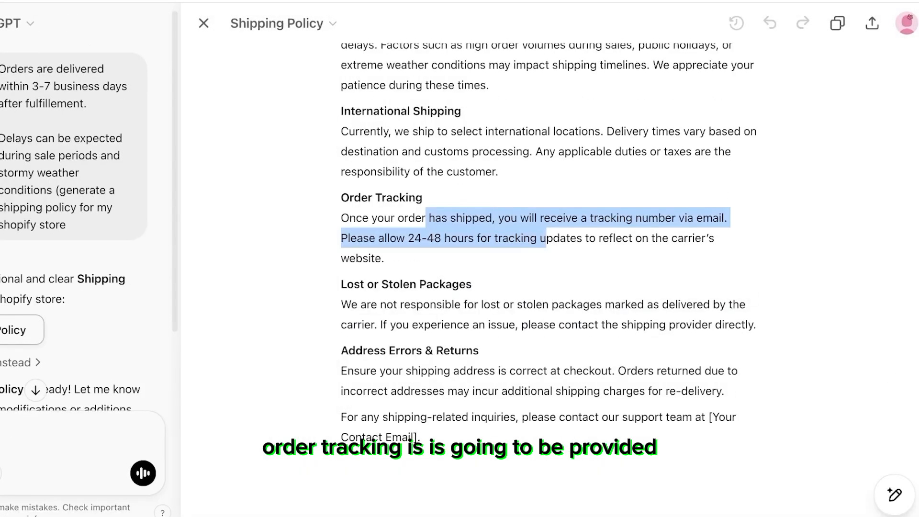
Step: Copy the generated shipping policy from ChatGPT into the store's shipping policy editor, replacing the draft, and publish it
click(415, 239)
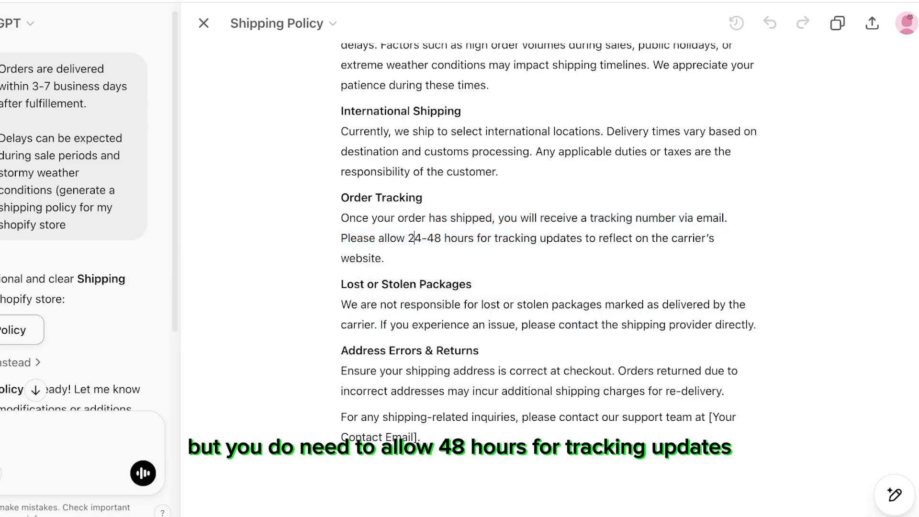
drag(397, 238, 444, 238)
click(549, 239)
scroll(550, 287, up, 1)
drag(421, 443, 341, 96)
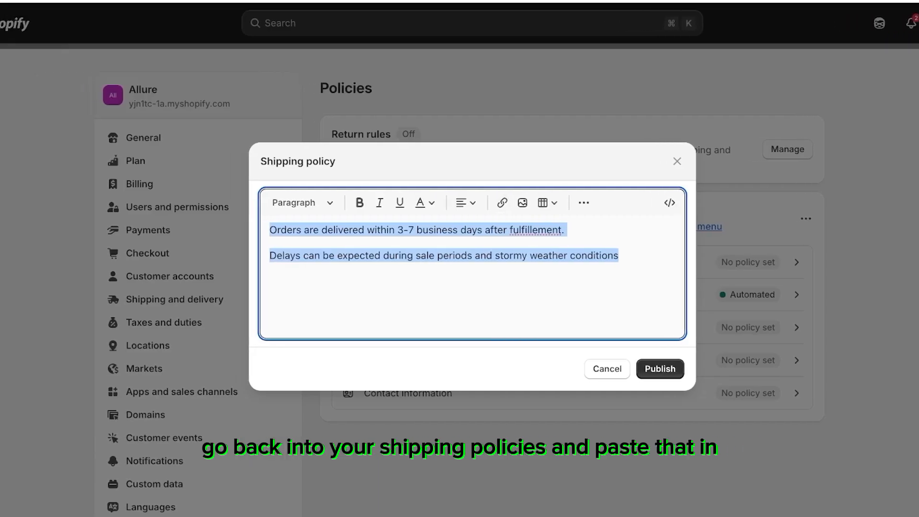
key(super+v)
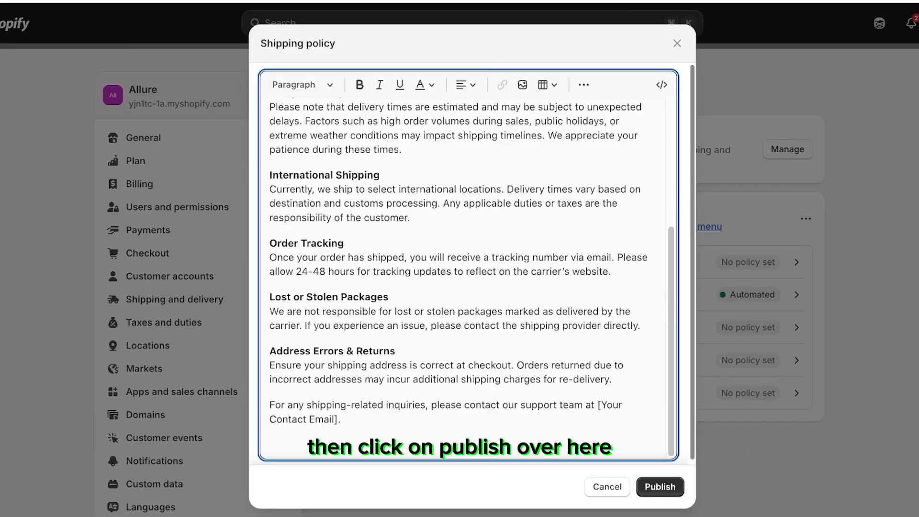
click(659, 487)
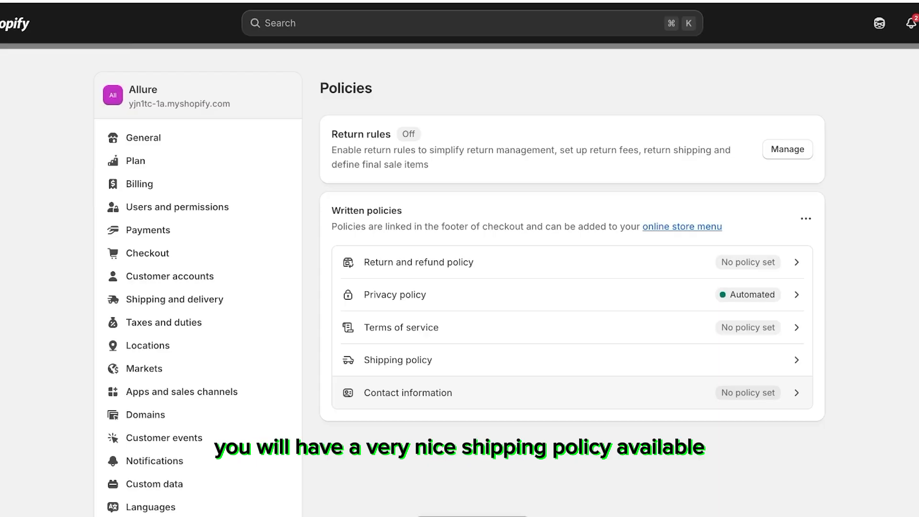
Step: Open the online storefront and scroll to its footer to check the policy links
key(Escape)
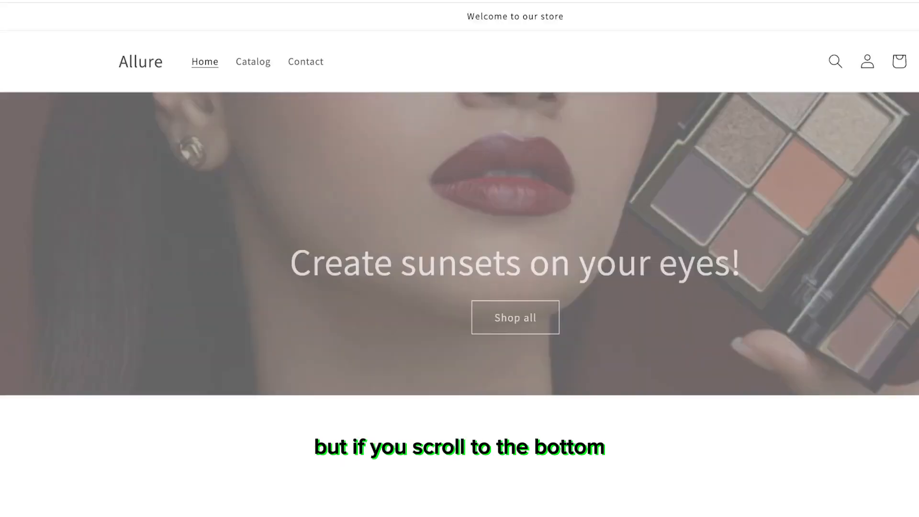
scroll(460, 259, down, 5)
scroll(460, 258, down, 4)
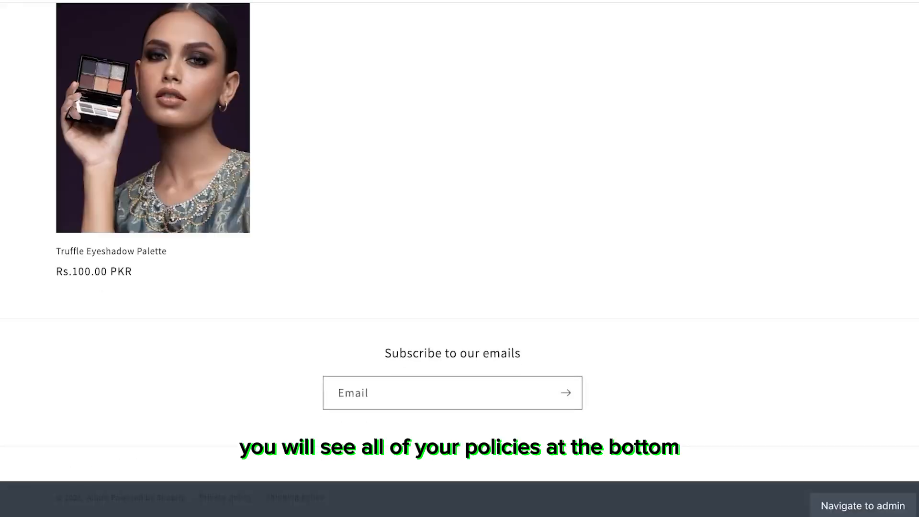